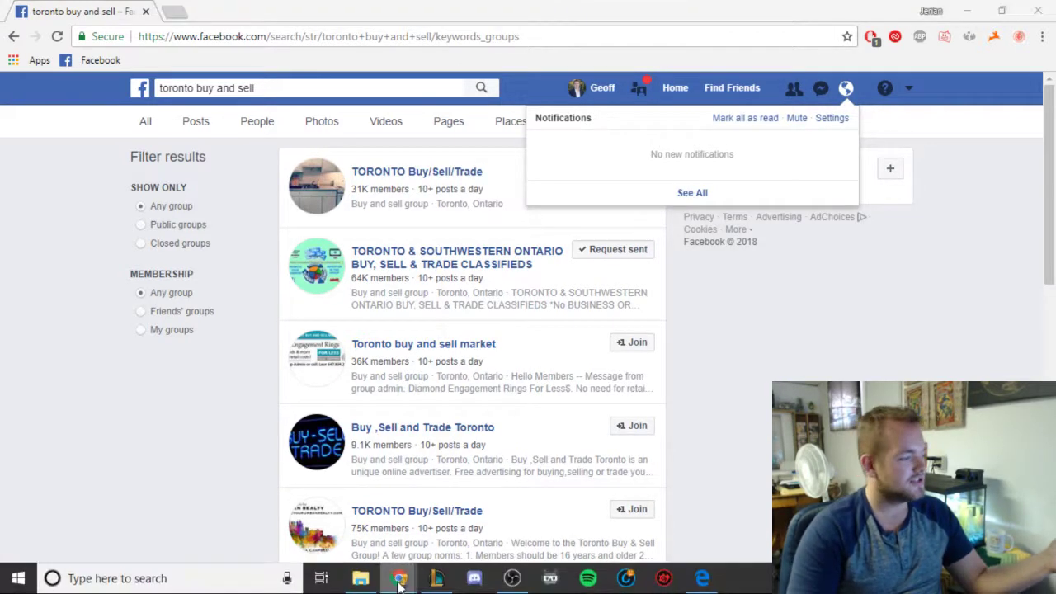
- Review the package prices, rank commissions and television service details in the Selling Telecommunications PDF, and close it
{"action": "right_click", "coordinate": [398, 578]}
{"action": "left_click", "coordinate": [702, 578]}
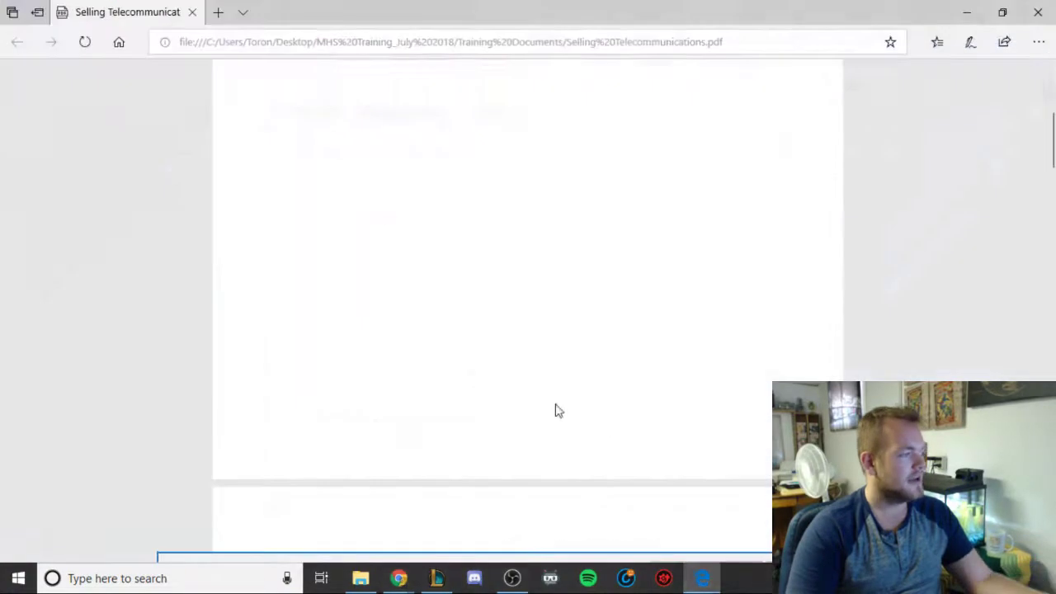
{"action": "scroll", "coordinate": [450, 299], "scroll_direction": "down", "scroll_amount": 10}
{"action": "scroll", "coordinate": [450, 297], "scroll_direction": "down", "scroll_amount": 3}
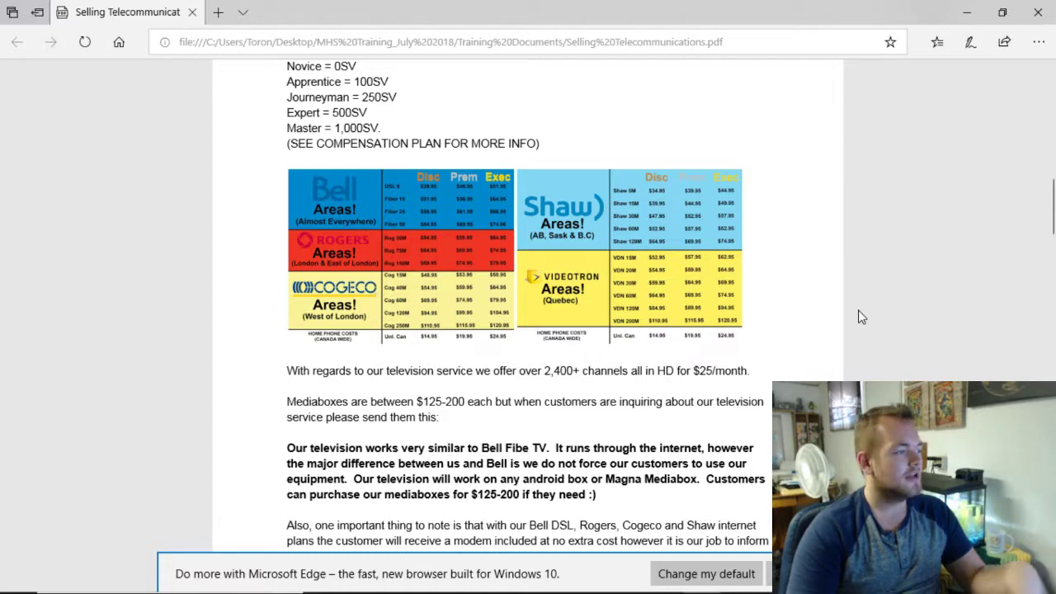
{"action": "scroll", "coordinate": [714, 316], "scroll_direction": "down", "scroll_amount": 1}
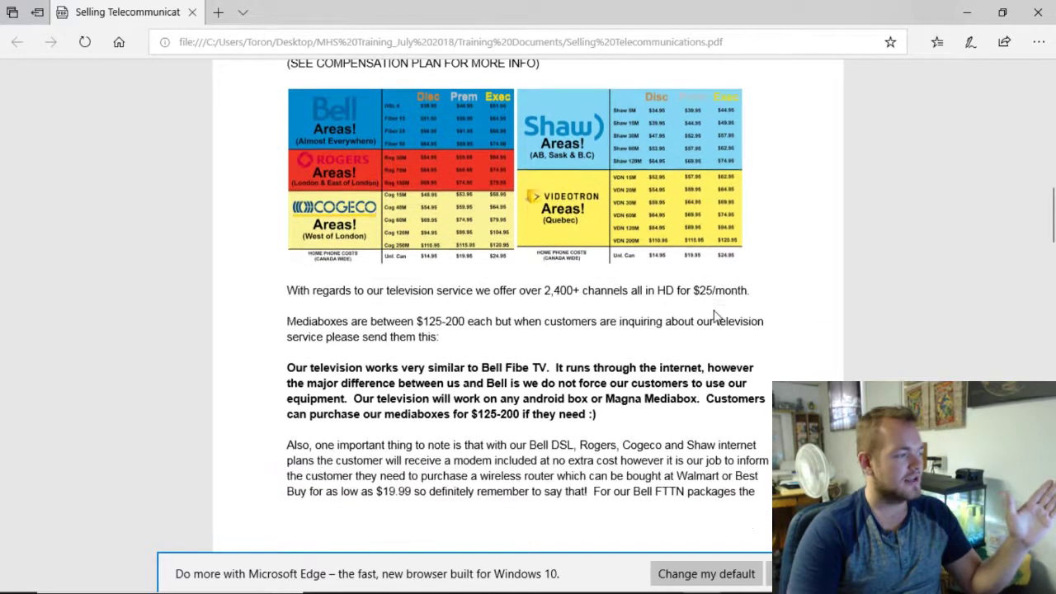
{"action": "scroll", "coordinate": [783, 266], "scroll_direction": "down", "scroll_amount": 1}
{"action": "scroll", "coordinate": [782, 266], "scroll_direction": "up", "scroll_amount": 3}
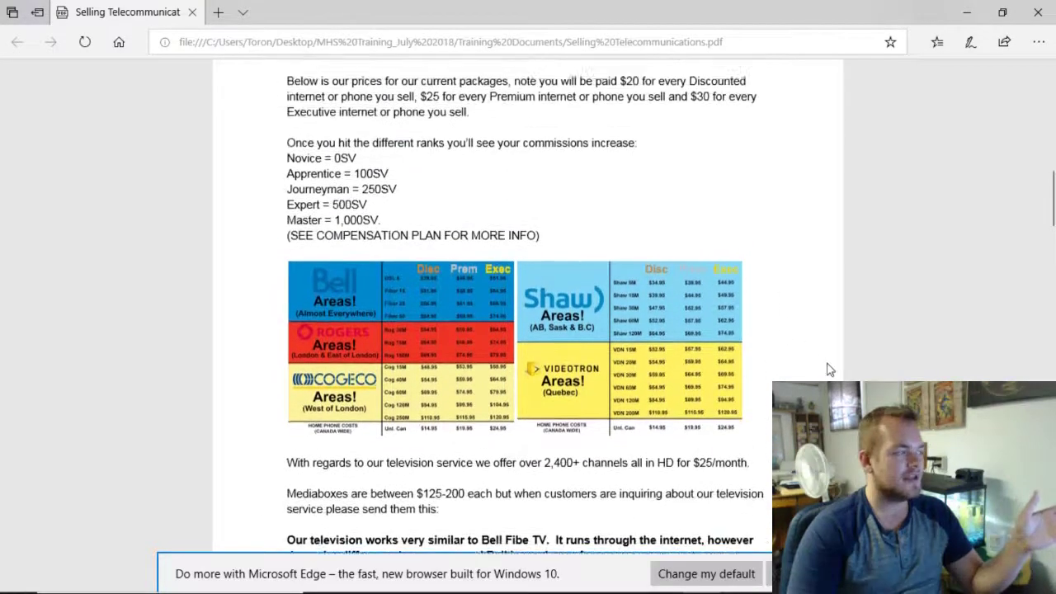
{"action": "scroll", "coordinate": [829, 370], "scroll_direction": "up", "scroll_amount": 3}
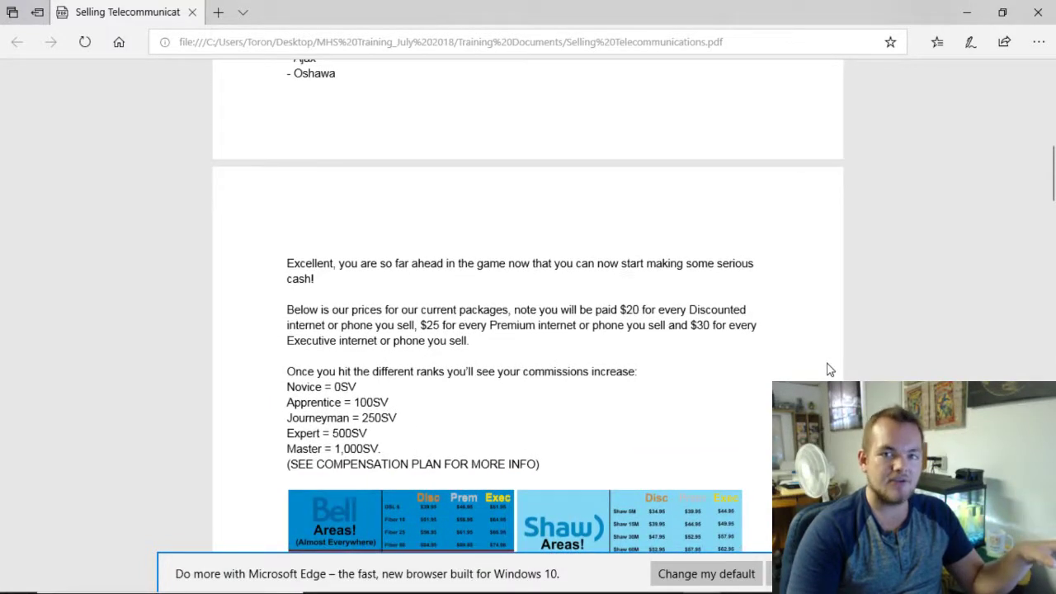
{"action": "scroll", "coordinate": [829, 370], "scroll_direction": "down", "scroll_amount": 1}
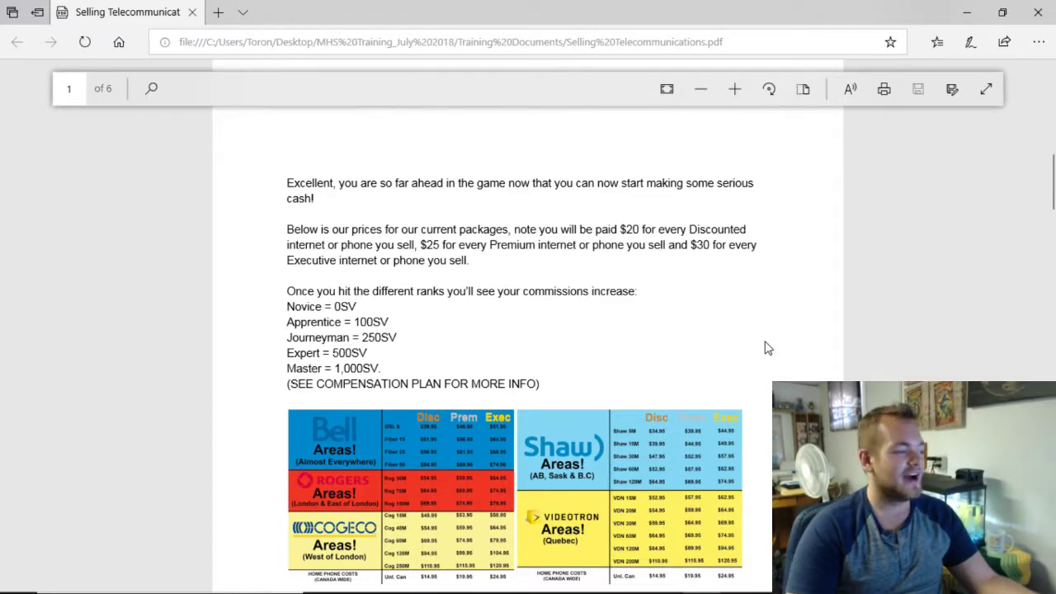
{"action": "scroll", "coordinate": [764, 347], "scroll_direction": "down", "scroll_amount": 3}
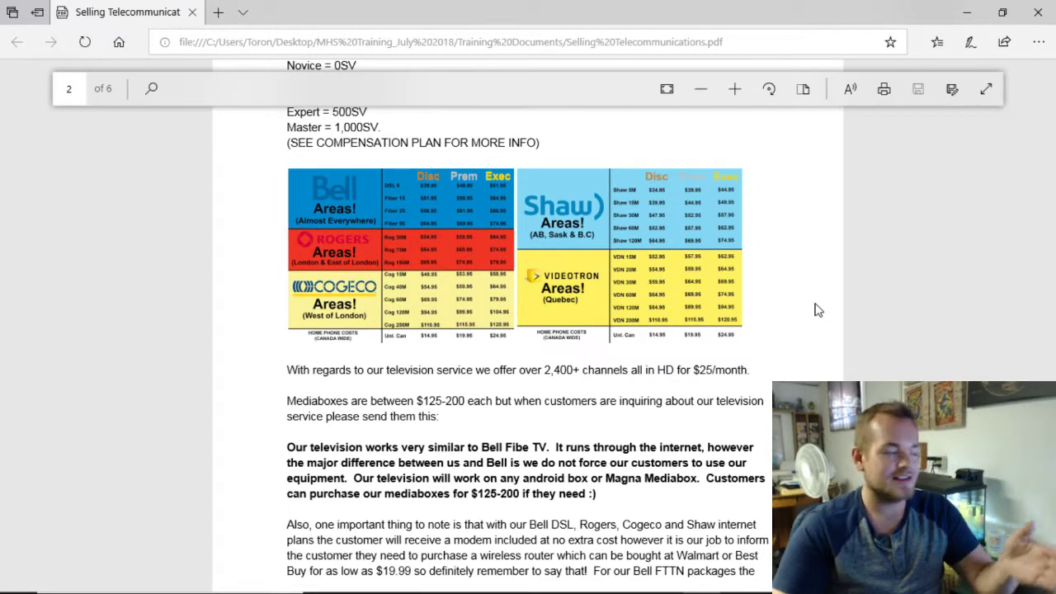
{"action": "left_click", "coordinate": [1038, 12]}
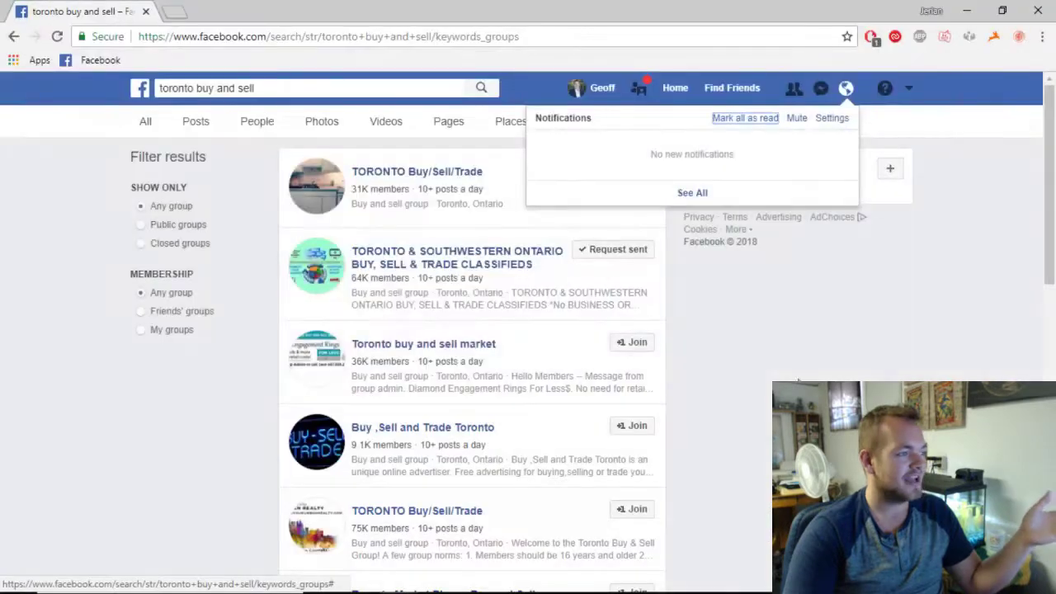
- Review the rank rewards in the Compensation Plan PDF from the training documents folder, and return to the Facebook group results without the notifications list
{"action": "left_click", "coordinate": [367, 584]}
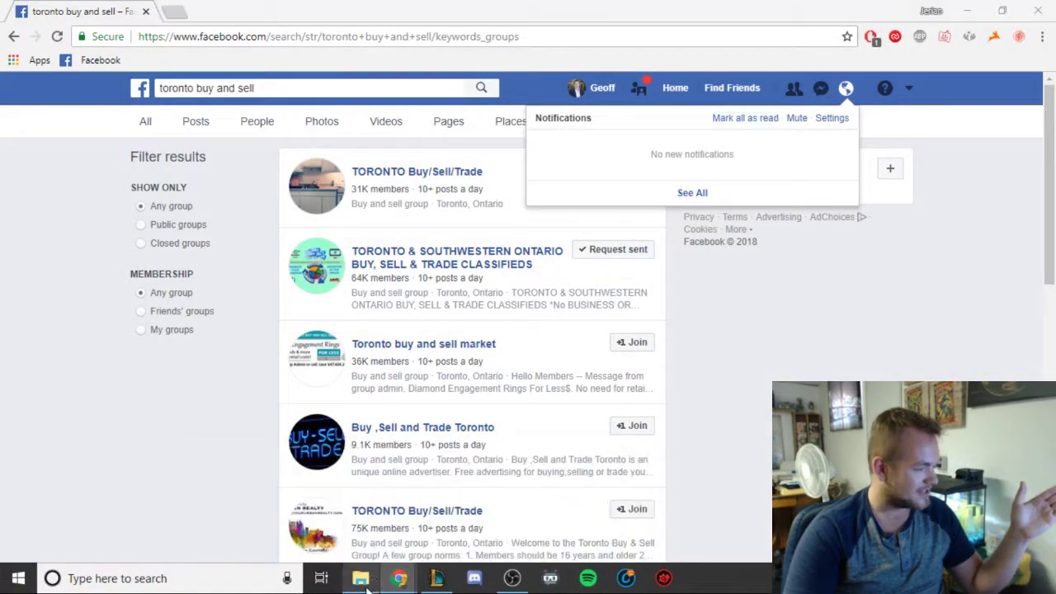
{"action": "double_click", "coordinate": [269, 206]}
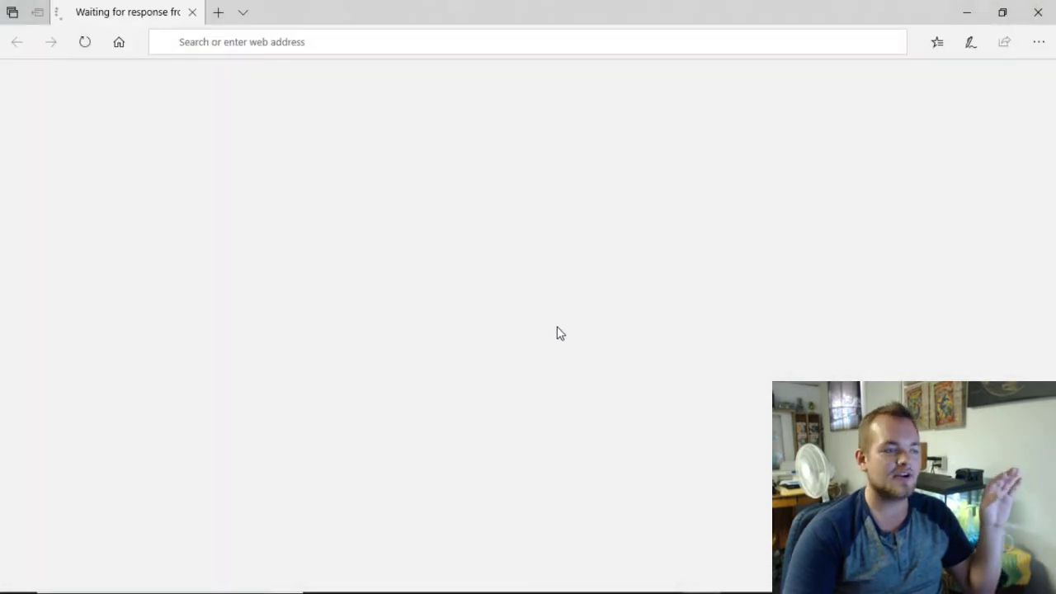
{"action": "scroll", "coordinate": [549, 330], "scroll_direction": "down", "scroll_amount": 5}
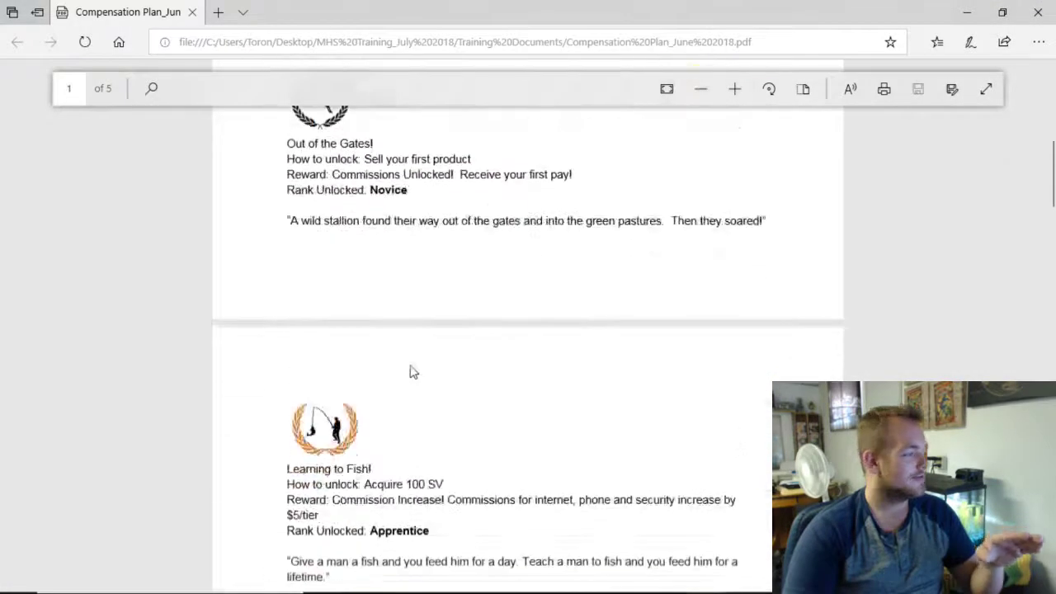
{"action": "scroll", "coordinate": [412, 372], "scroll_direction": "down", "scroll_amount": 2}
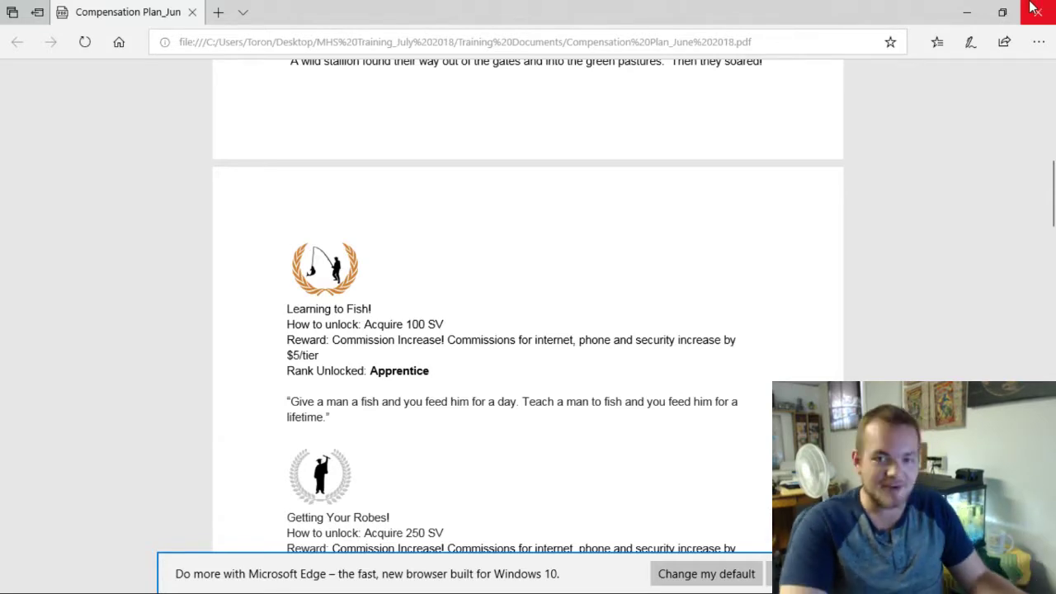
{"action": "left_click", "coordinate": [1034, 8]}
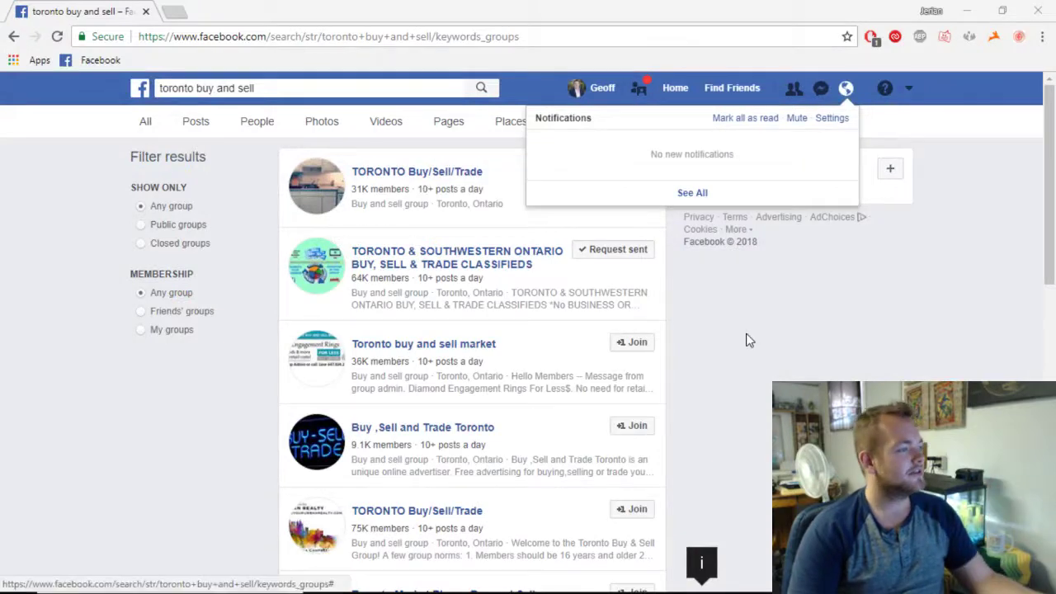
{"action": "left_click", "coordinate": [749, 337]}
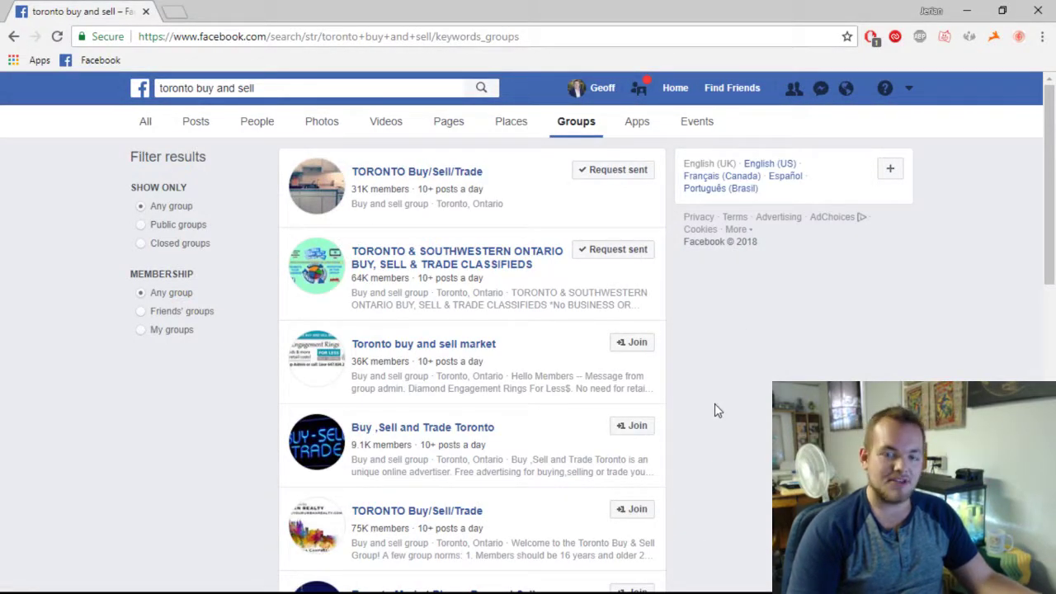
- Switch to OBS and move the webcam source to the upper-right corner of the Vlog + Desktop scene
{"action": "left_click", "coordinate": [967, 11]}
{"action": "left_click", "coordinate": [75, 470]}
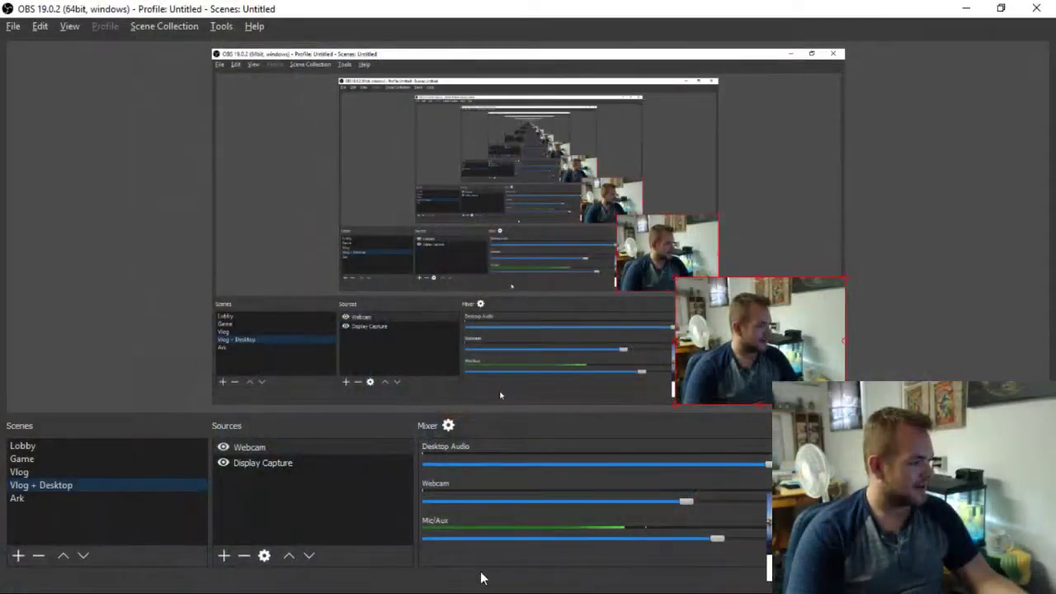
{"action": "left_click_drag", "start_coordinate": [744, 360], "coordinate": [735, 138]}
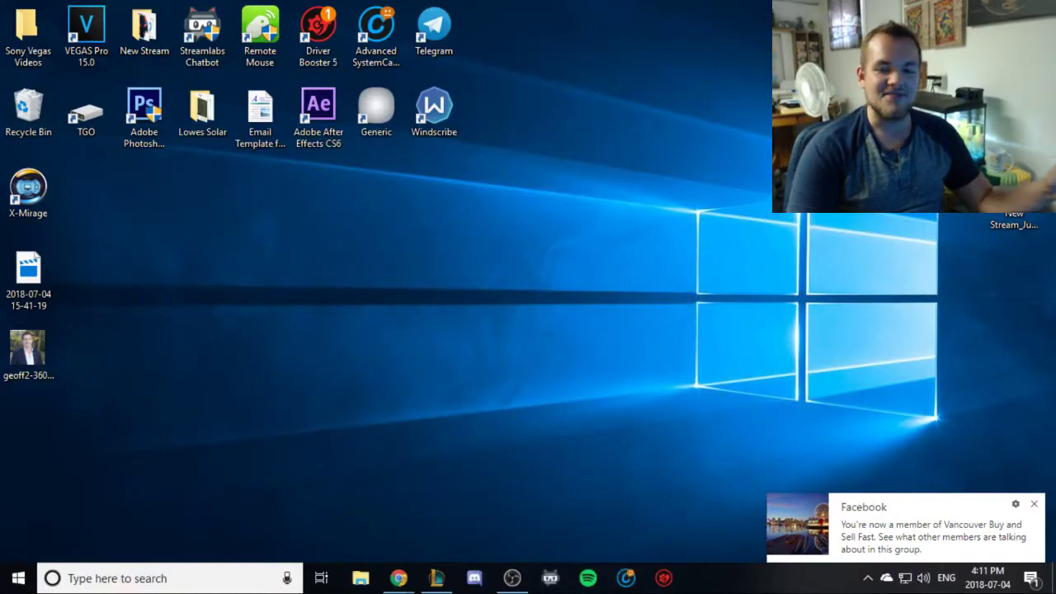
- Switch back to Chrome and open the Vancouver Buy and Sell Fast group from its membership approval notification
{"action": "mouse_move", "coordinate": [399, 577]}
{"action": "left_click", "coordinate": [530, 523]}
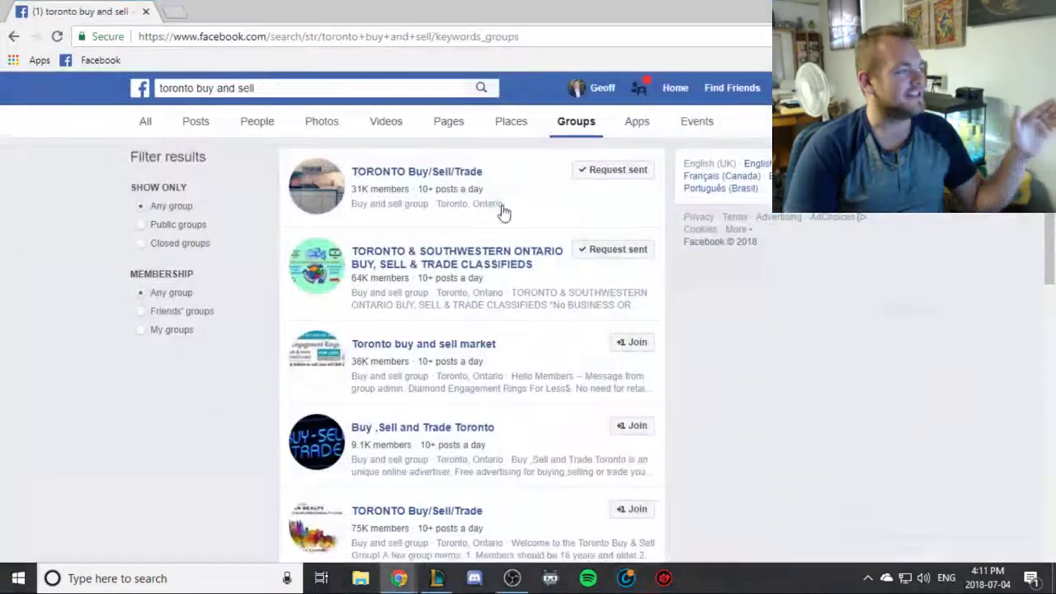
{"action": "left_click", "coordinate": [638, 88]}
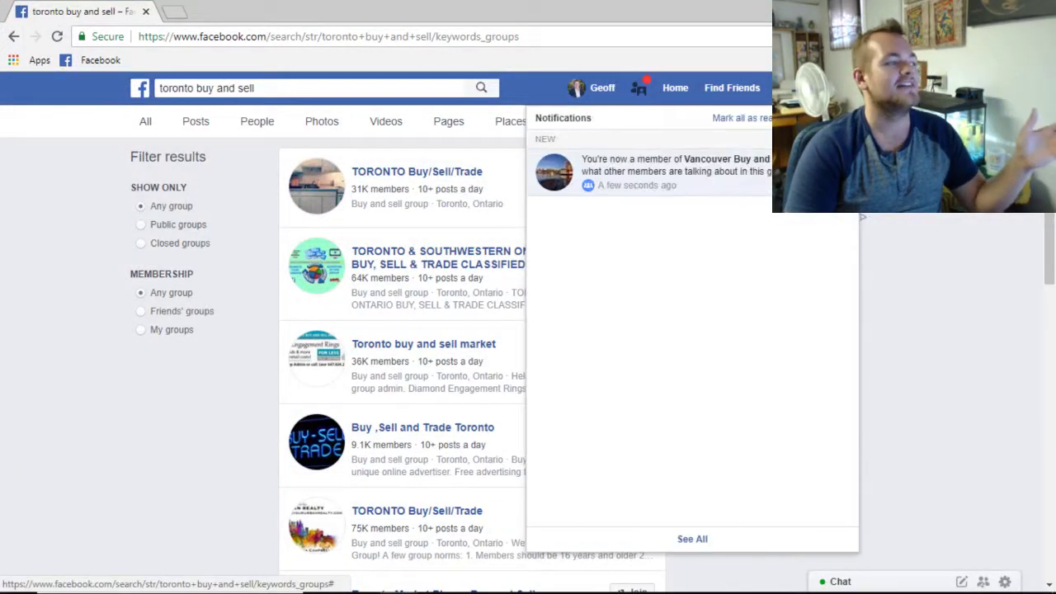
{"action": "left_click", "coordinate": [712, 167]}
{"action": "scroll", "coordinate": [352, 352], "scroll_direction": "down", "scroll_amount": 2}
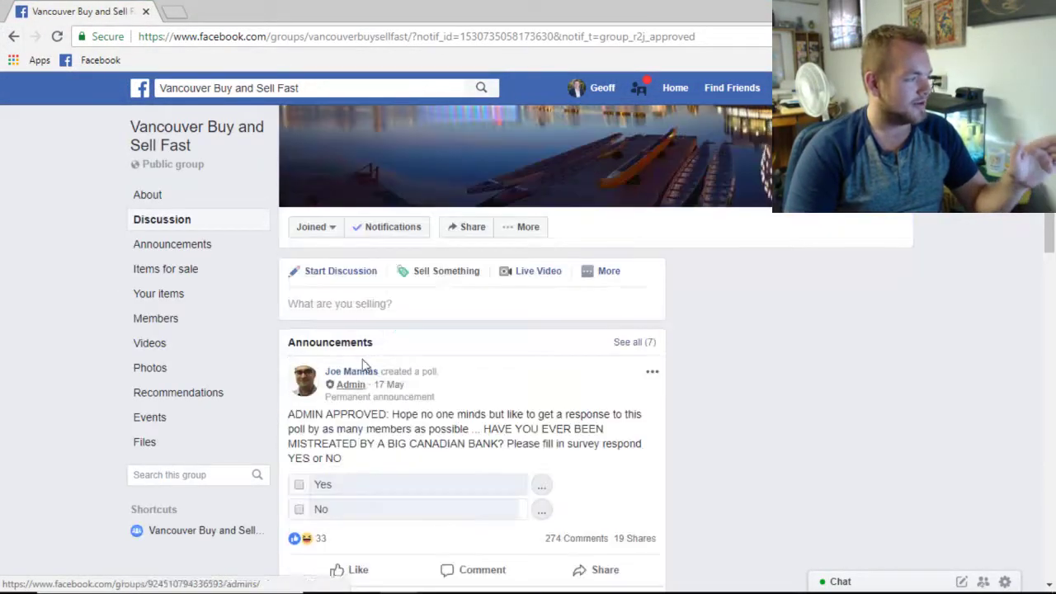
- Start a sale post in the group titled "No more high bills! Period." with a price of $15
{"action": "left_click", "coordinate": [379, 304]}
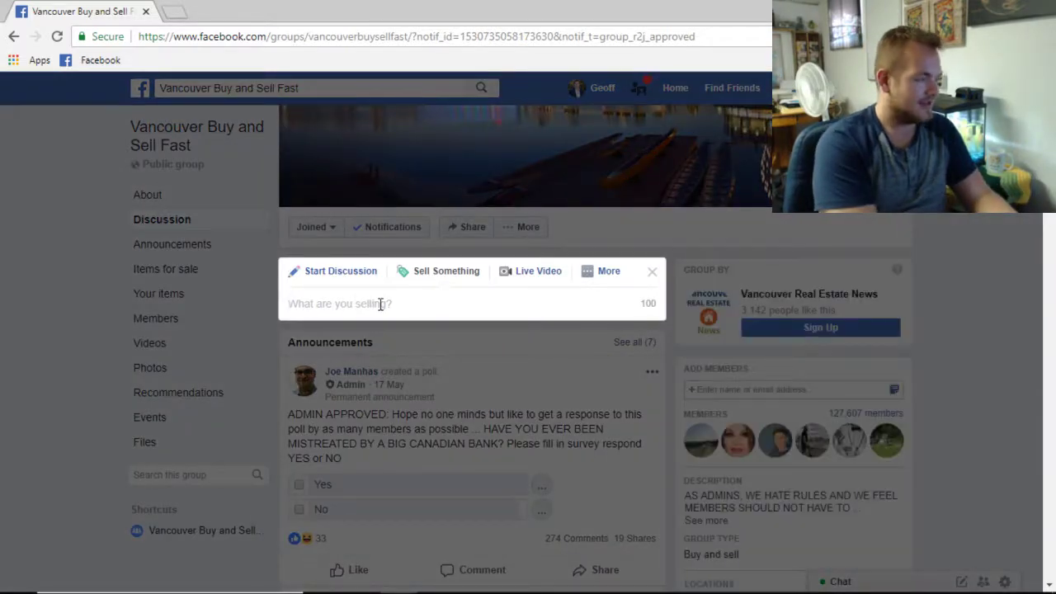
{"action": "left_click", "coordinate": [380, 303]}
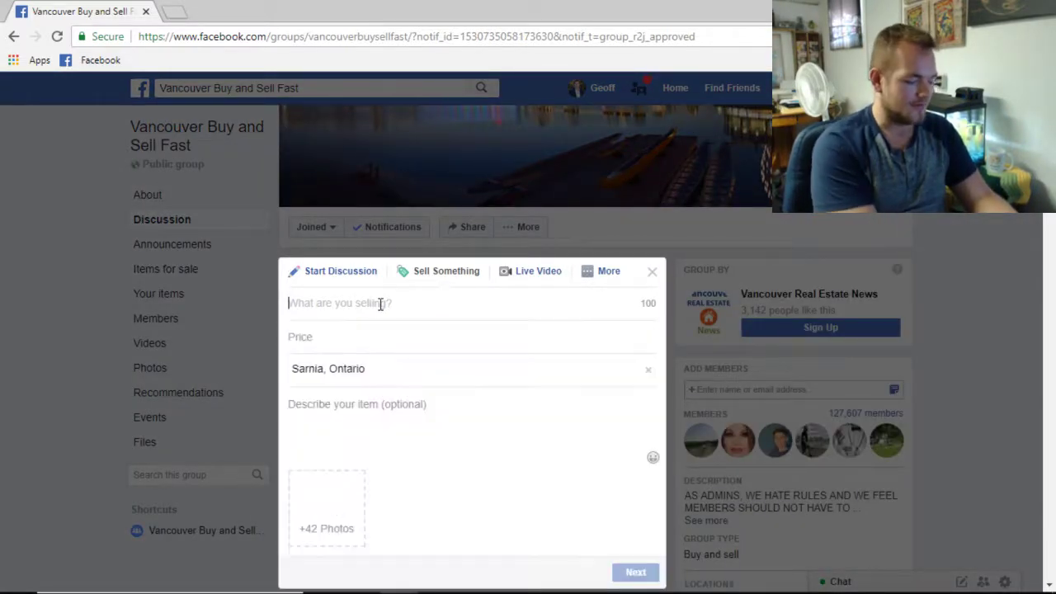
{"action": "type", "text": "No more high "}
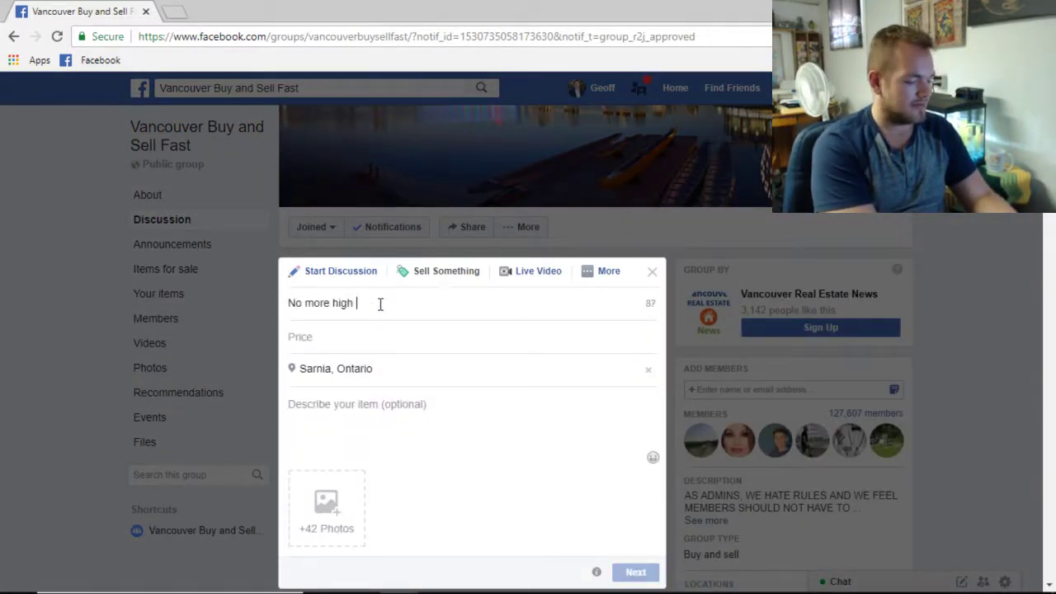
{"action": "type", "text": "bills! Period."}
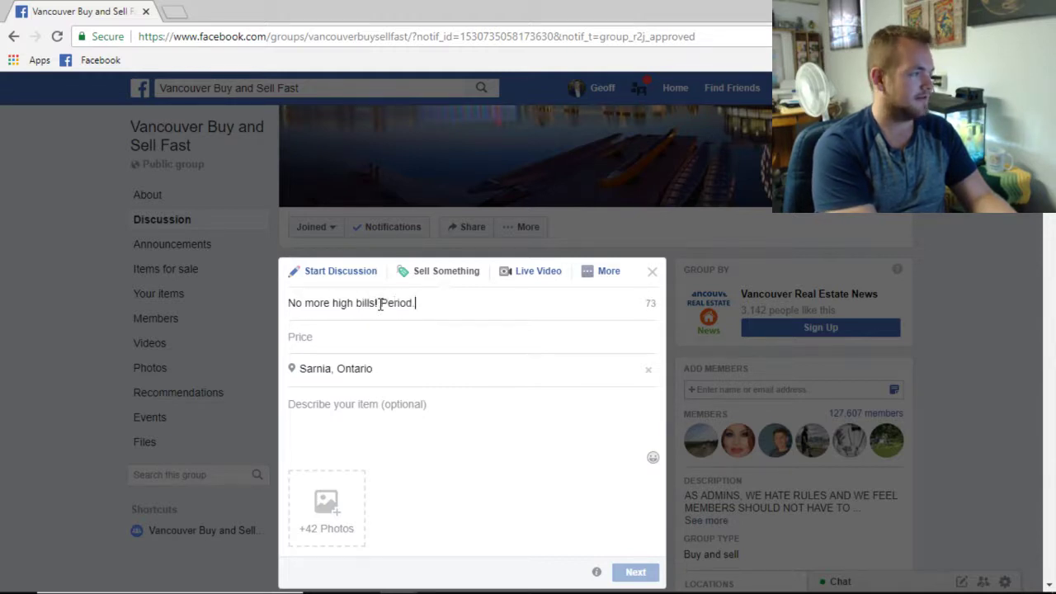
{"action": "key", "text": "Tab"}
{"action": "type", "text": "15"}
- Set the sale post's location to the city of Vancouver, British Columbia
{"action": "key", "text": "Tab"}
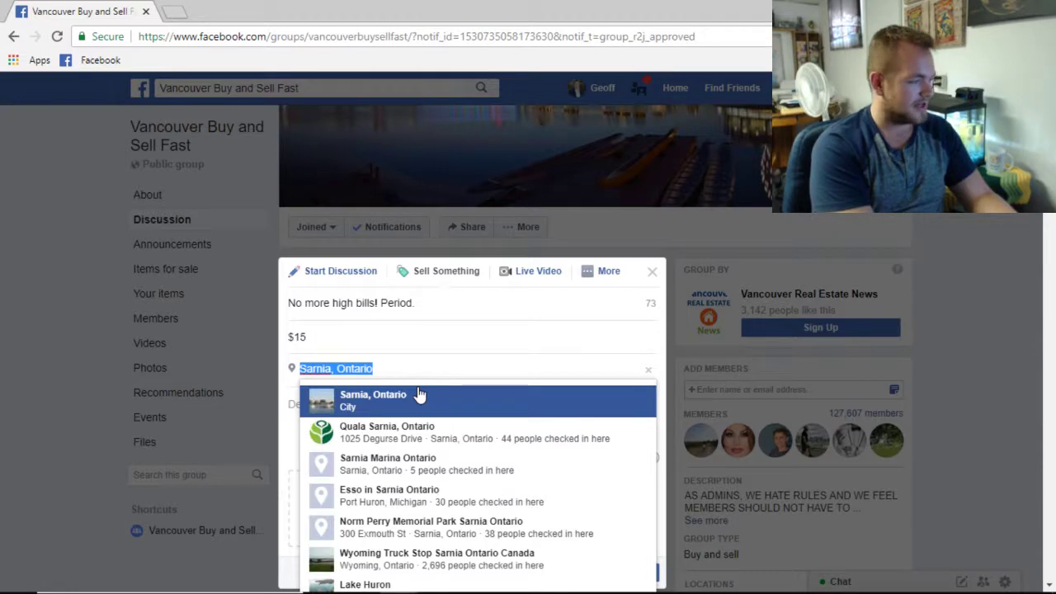
{"action": "type", "text": "Vanc"}
{"action": "key", "text": "BackSpace"}
{"action": "key", "text": "BackSpace"}
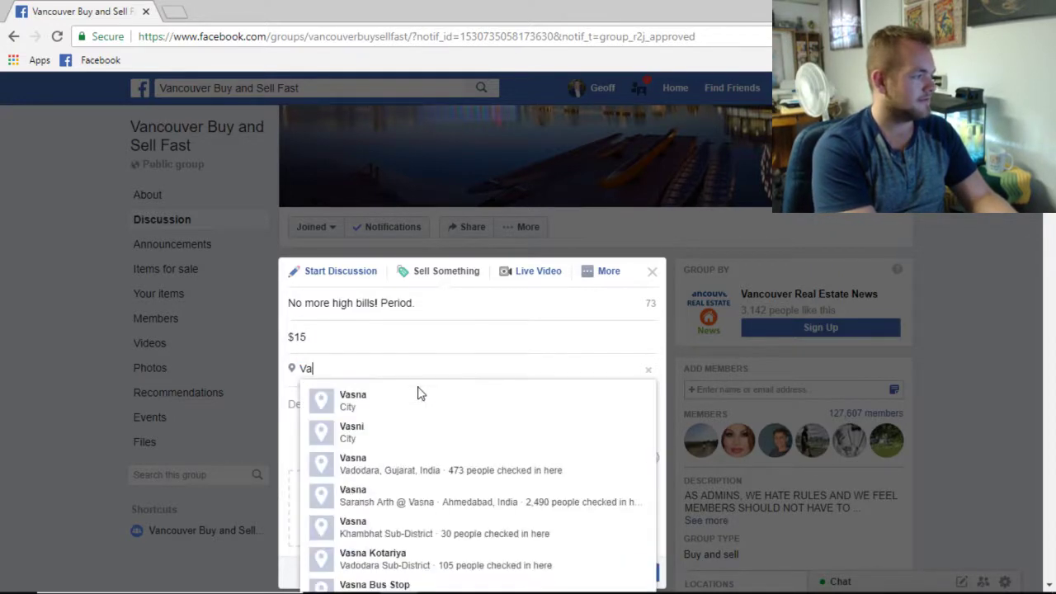
{"action": "type", "text": "ncouver"}
{"action": "scroll", "coordinate": [440, 363], "scroll_direction": "down", "scroll_amount": 2}
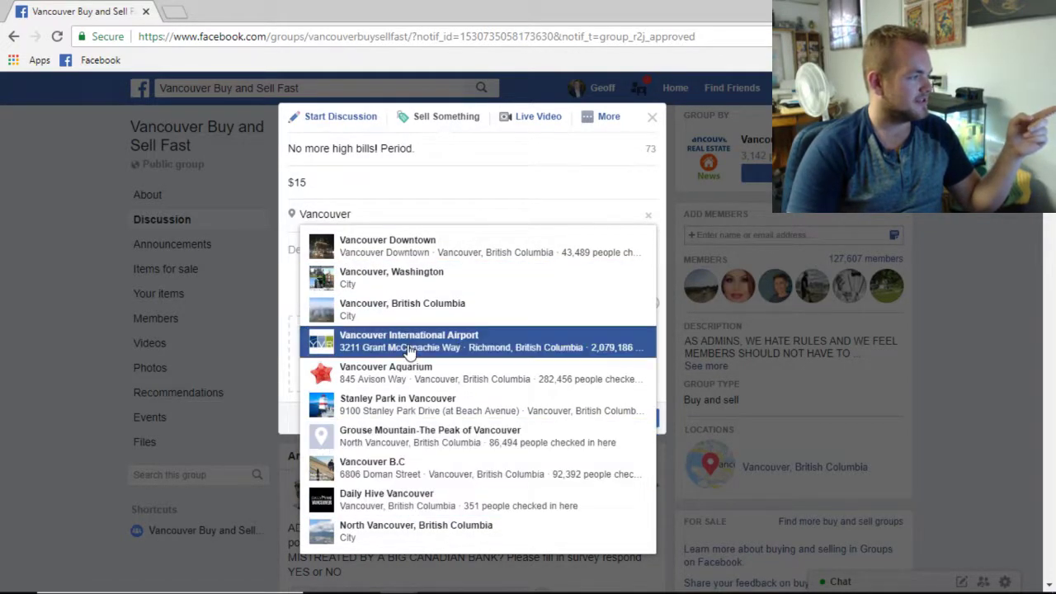
{"action": "left_click", "coordinate": [429, 320]}
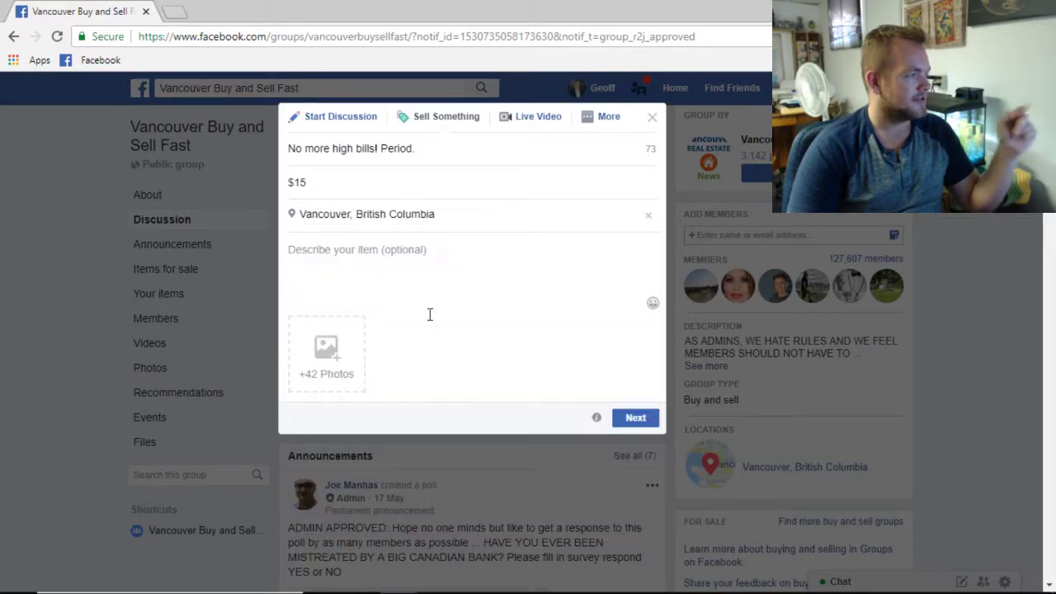
- Start adding a photo to the post, browse to the Ads folder in MHS Training_July 2018, and show its images as large thumbnails
{"action": "left_click", "coordinate": [334, 367]}
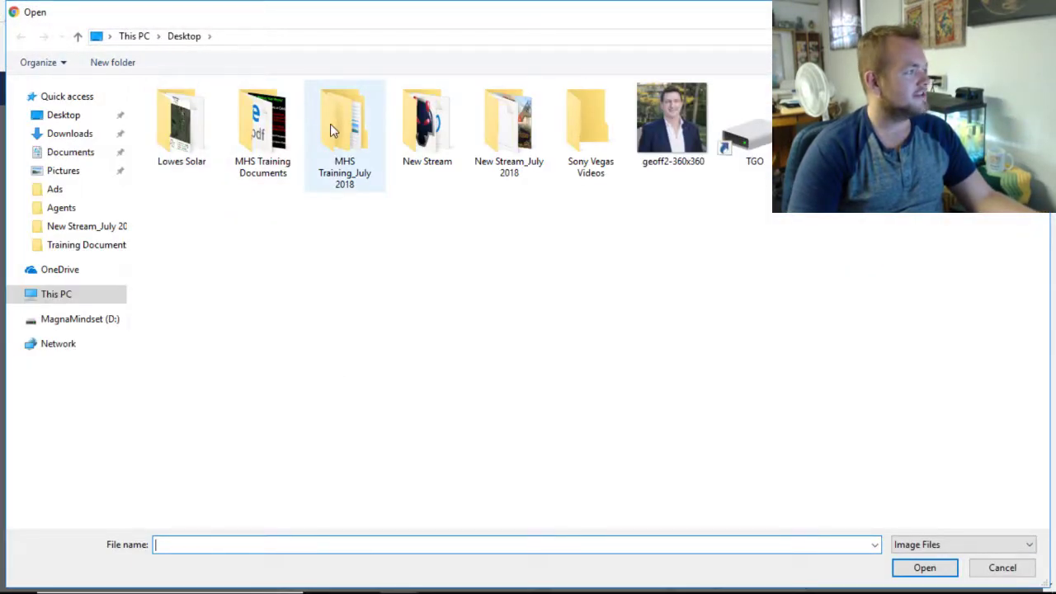
{"action": "double_click", "coordinate": [329, 127]}
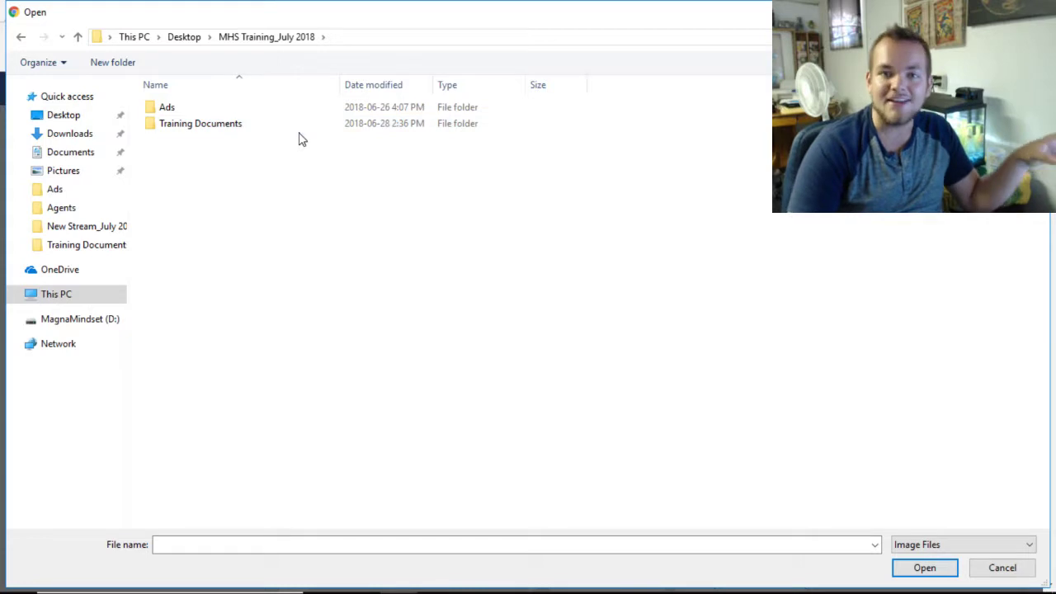
{"action": "double_click", "coordinate": [206, 114]}
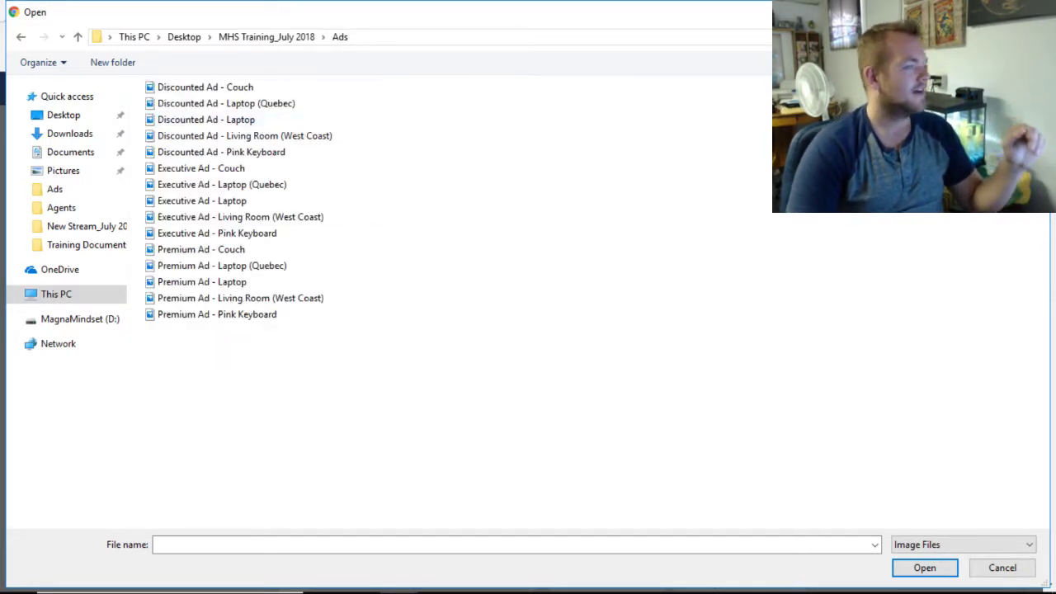
{"action": "key", "text": "ctrl+shift+2"}
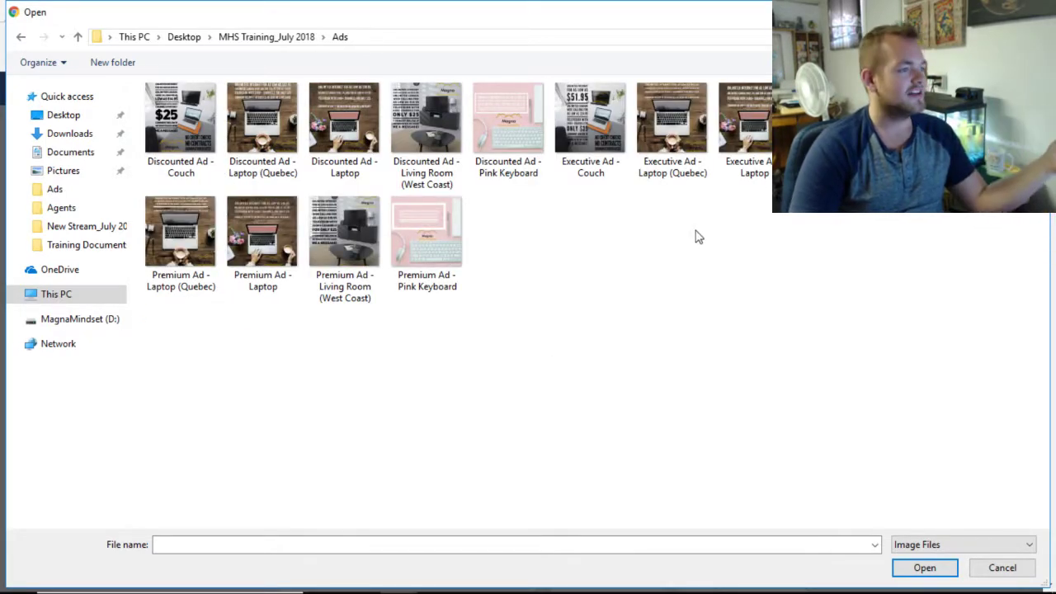
- Attach the image "Executive Ad - Living Room (West Coast)" from the Ads folder to the sale post
{"action": "left_click_drag", "start_coordinate": [828, 227], "coordinate": [838, 198]}
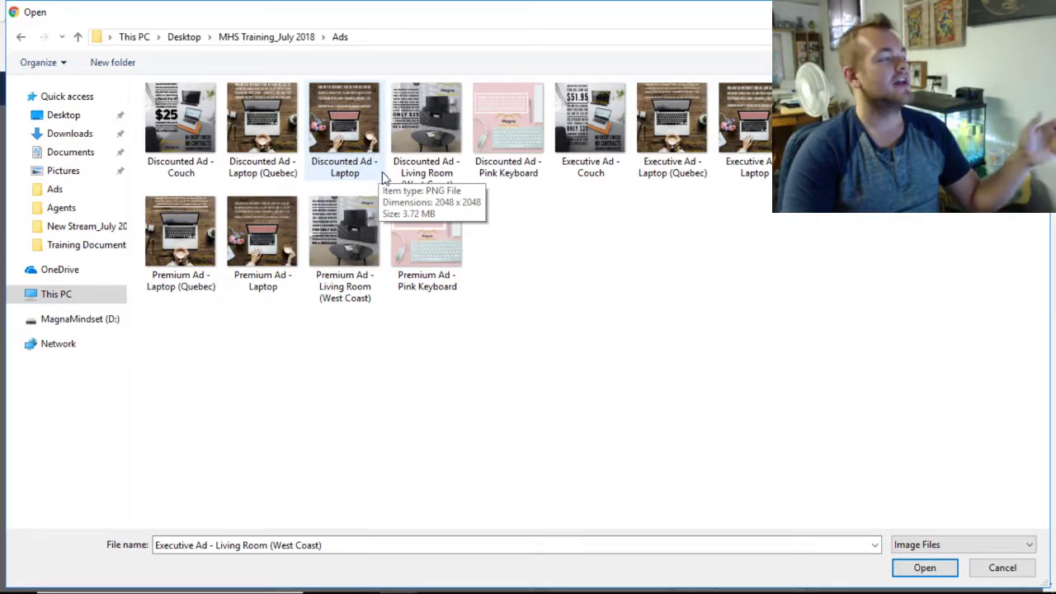
{"action": "left_click", "coordinate": [181, 132]}
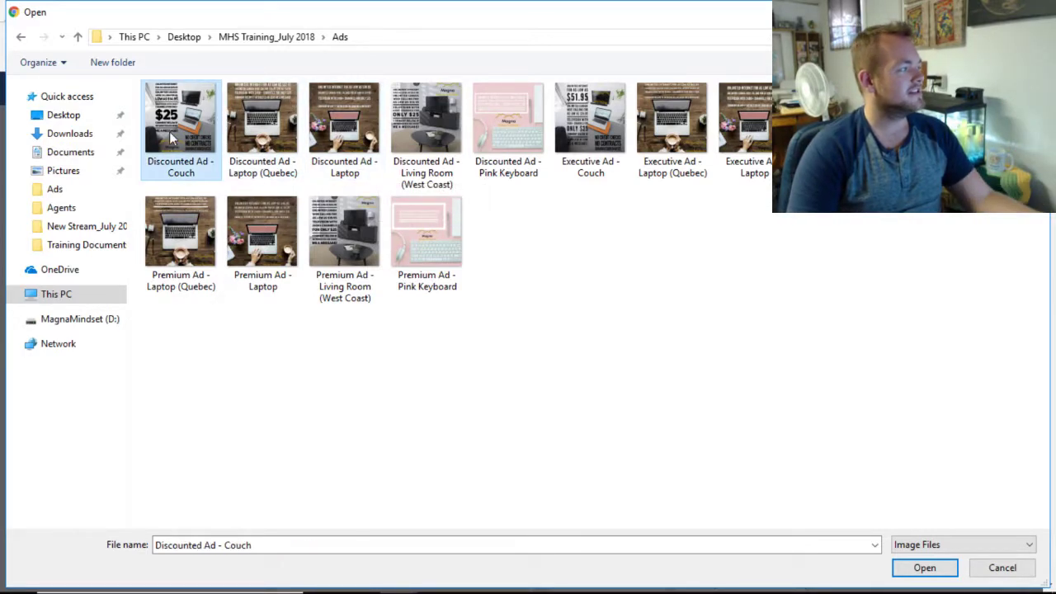
{"action": "left_click", "coordinate": [351, 140]}
{"action": "left_click", "coordinate": [489, 136]}
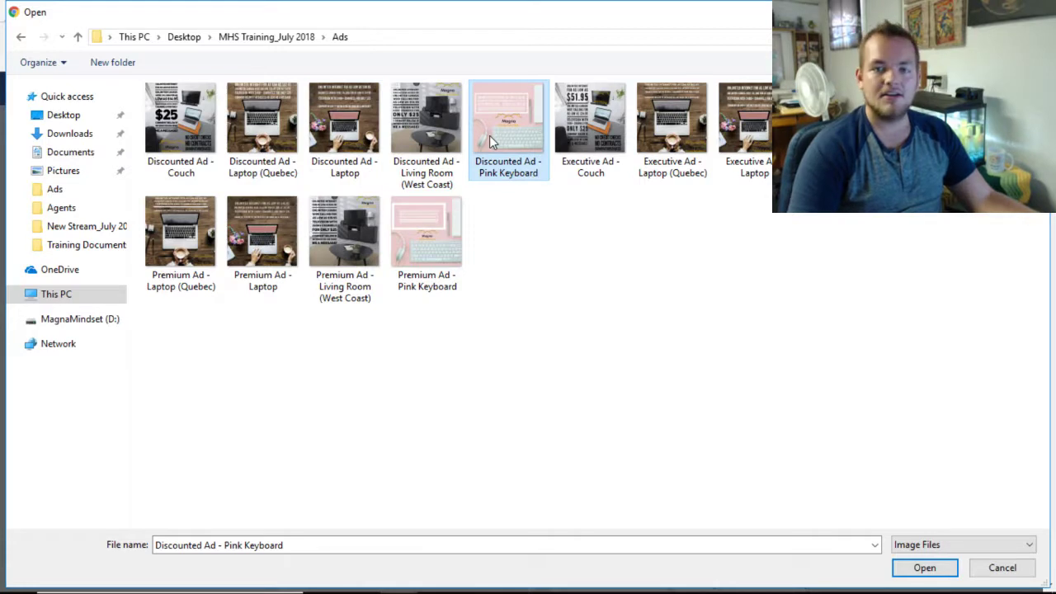
{"action": "left_click", "coordinate": [262, 135]}
{"action": "left_click", "coordinate": [442, 137]}
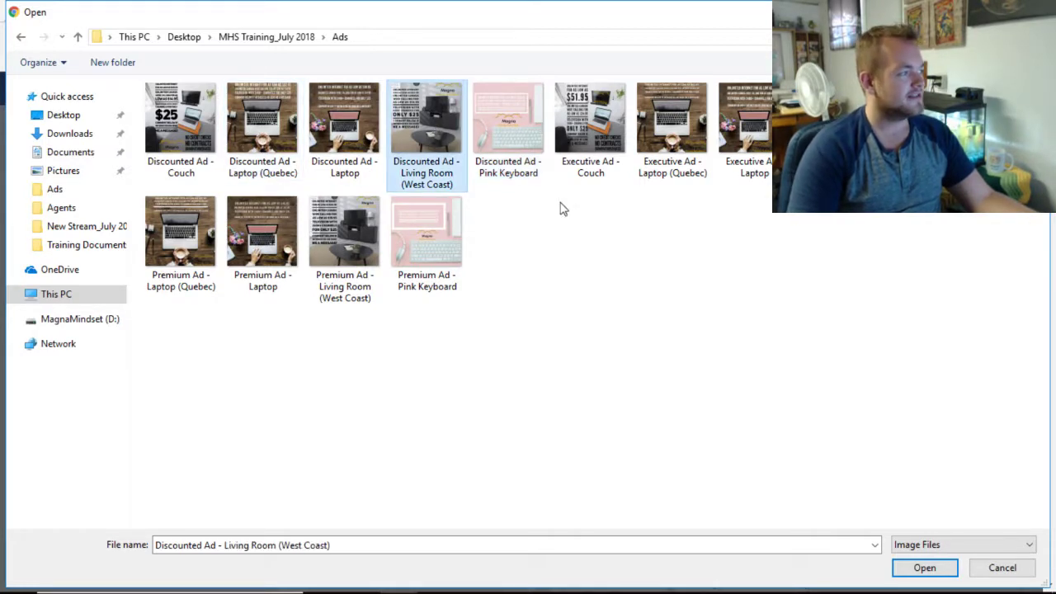
{"action": "left_click_drag", "start_coordinate": [169, 177], "coordinate": [528, 115]}
{"action": "left_click_drag", "start_coordinate": [578, 197], "coordinate": [855, 272]}
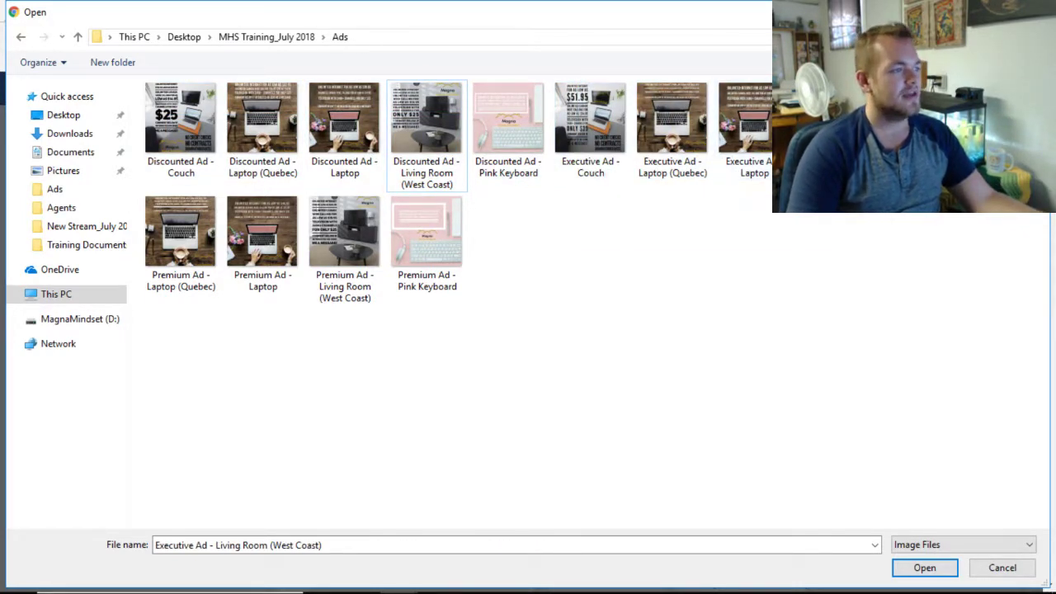
{"action": "key", "text": "Return"}
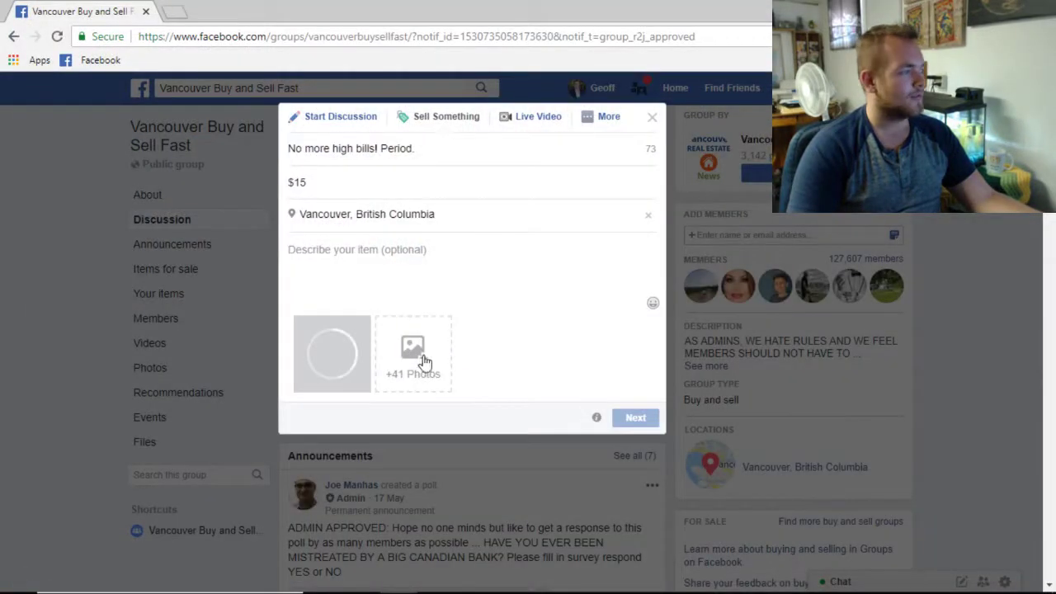
- Begin the item description with "Expanding out from Ontario, Magna Home Solutions is Canada's"
{"action": "left_click", "coordinate": [384, 253]}
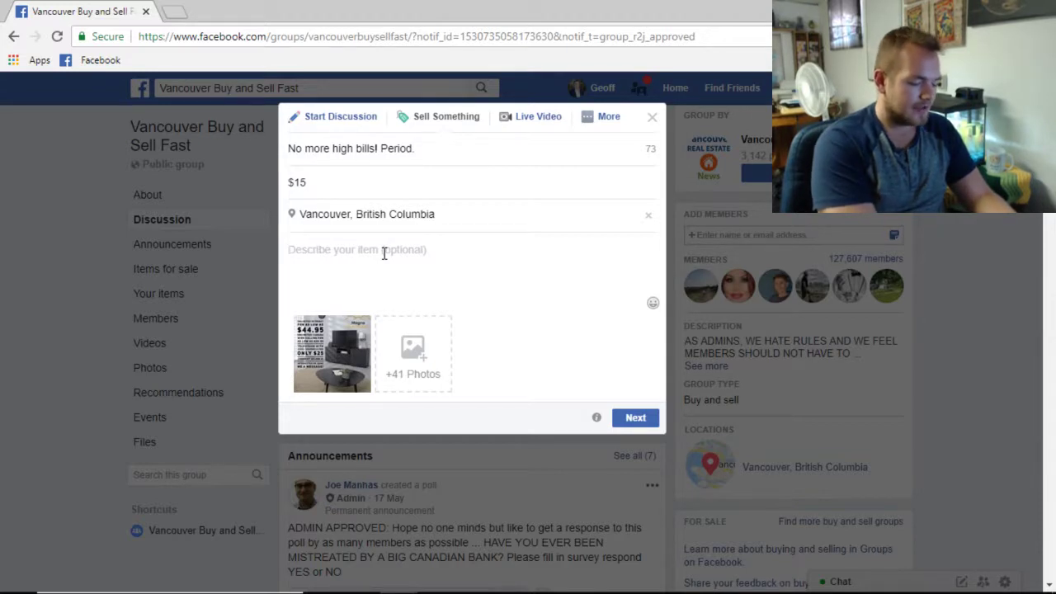
{"action": "type", "text": "Expan"}
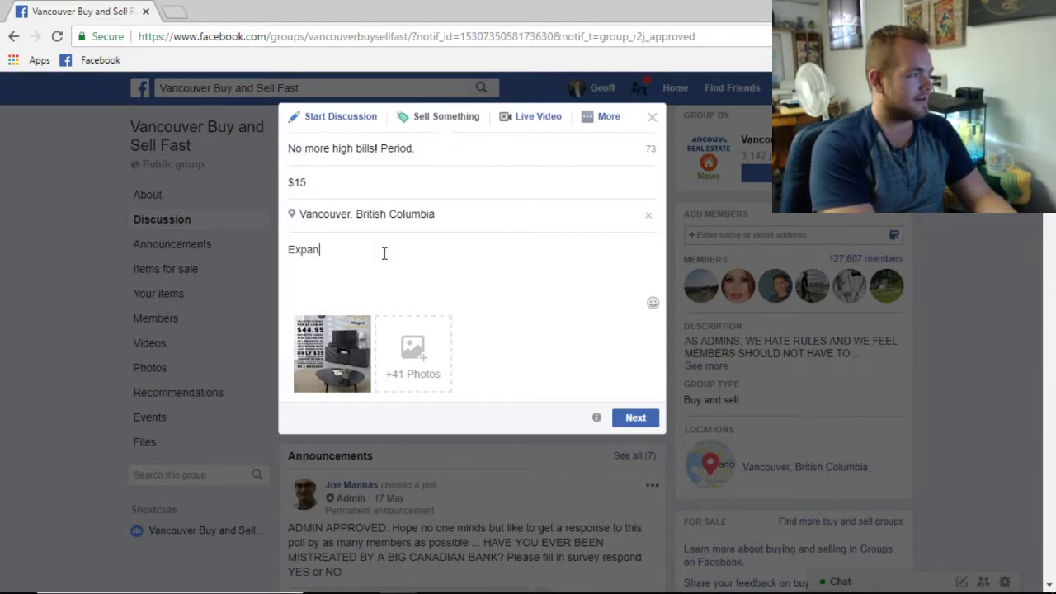
{"action": "type", "text": "ding out from Ont"}
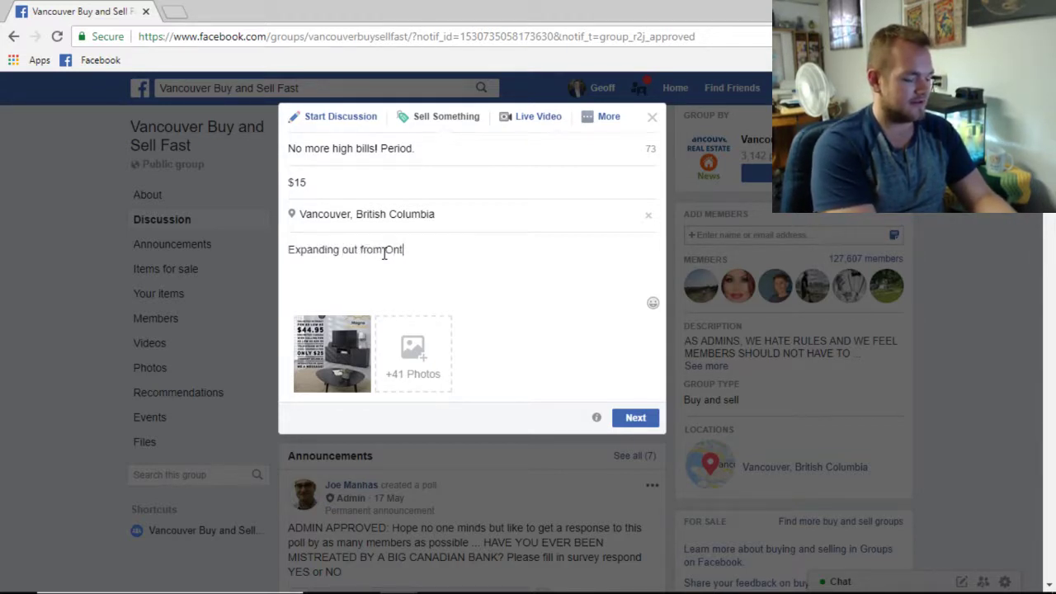
{"action": "type", "text": "ario, Magna Home S"}
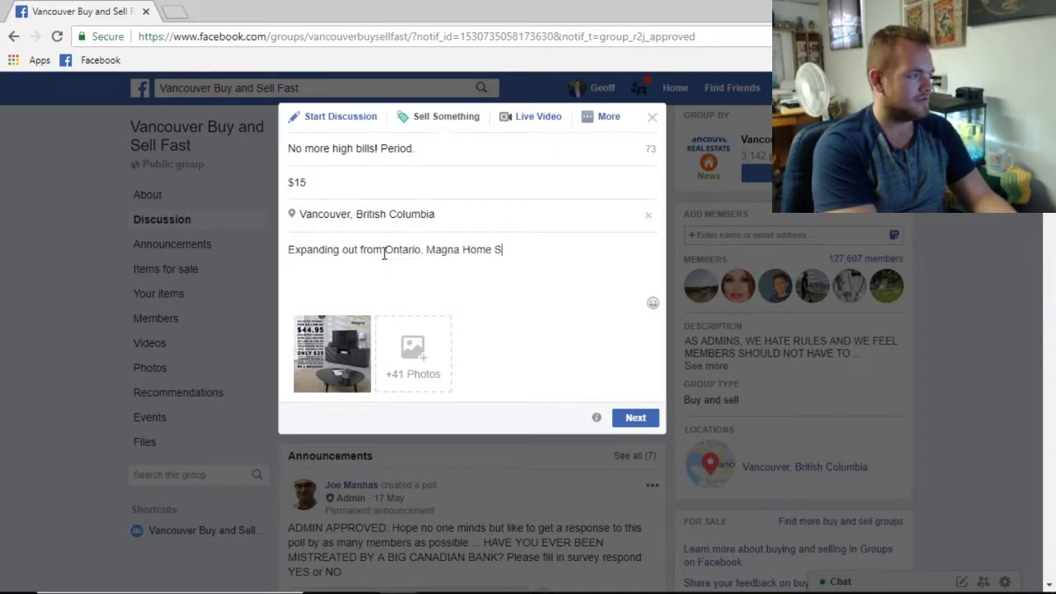
{"action": "type", "text": "Olut"}
{"action": "key", "text": "BackSpace"}
{"action": "key", "text": "BackSpace"}
{"action": "key", "text": "BackSpace"}
{"action": "key", "text": "BackSpace"}
{"action": "type", "text": "olut"}
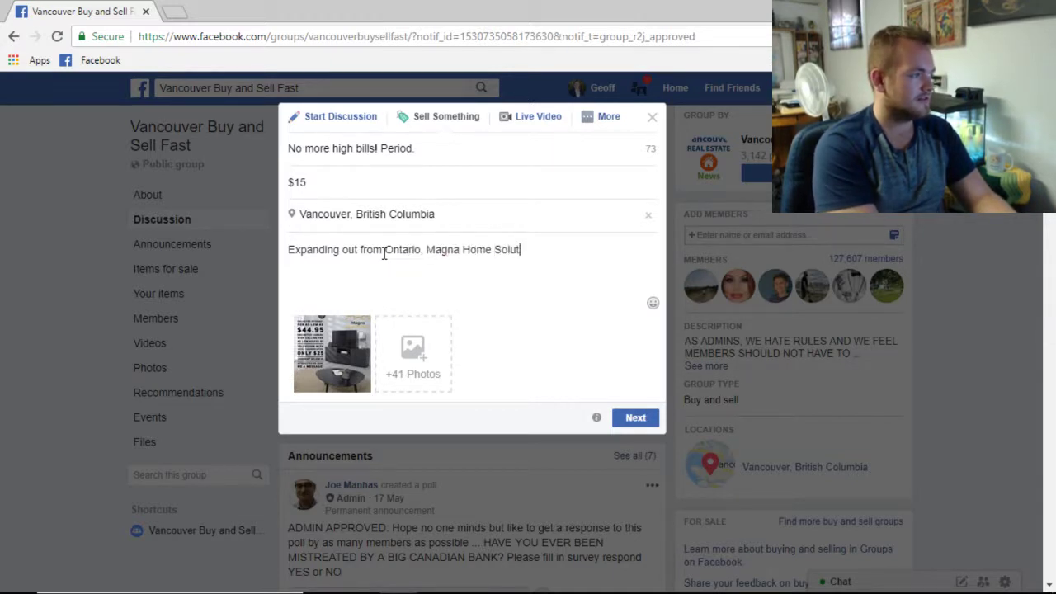
{"action": "type", "text": "ions is Canada's"}
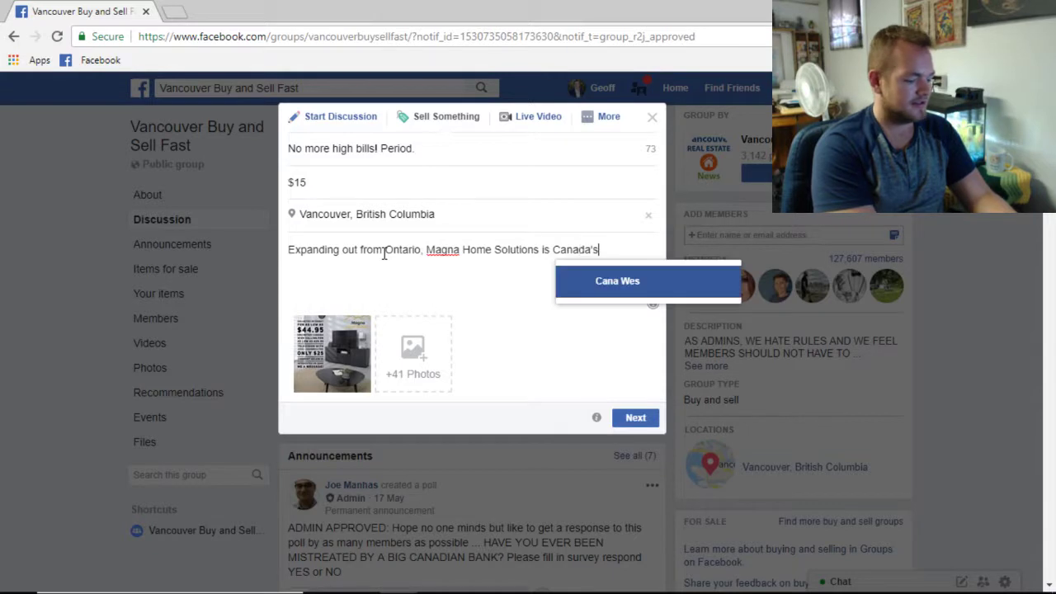
- Continue the description with "newest internet, phone and television provider"
{"action": "type", "text": " newest inten"}
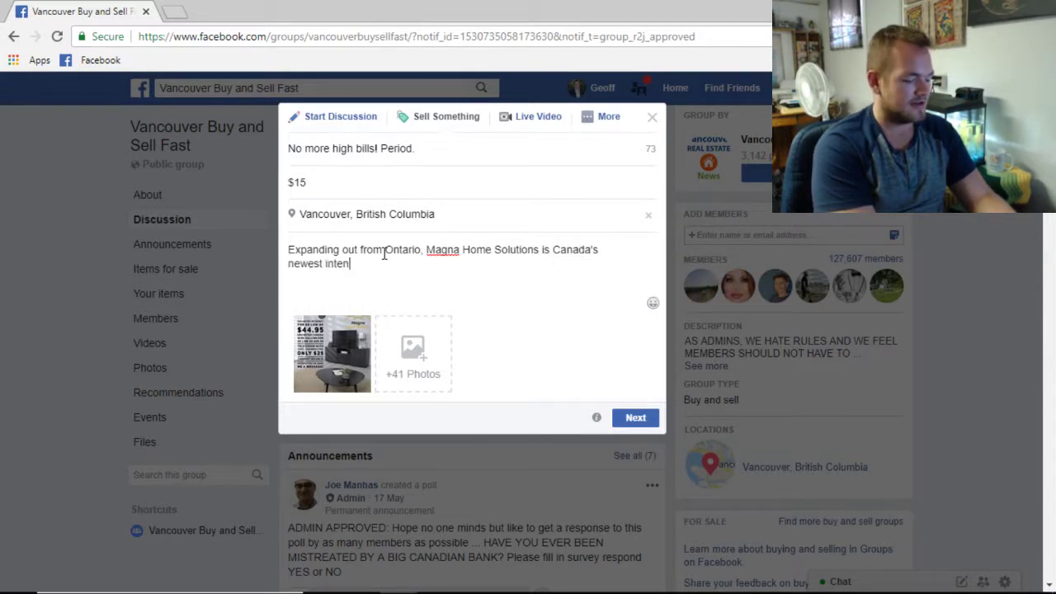
{"action": "key", "text": "BackSpace"}
{"action": "key", "text": "BackSpace"}
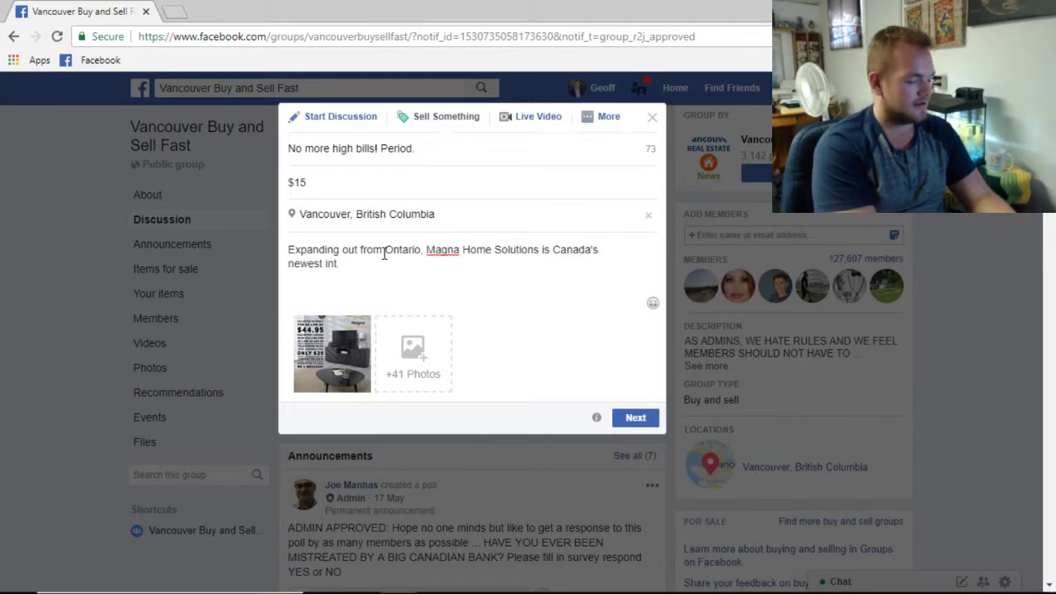
{"action": "type", "text": "ernet and"}
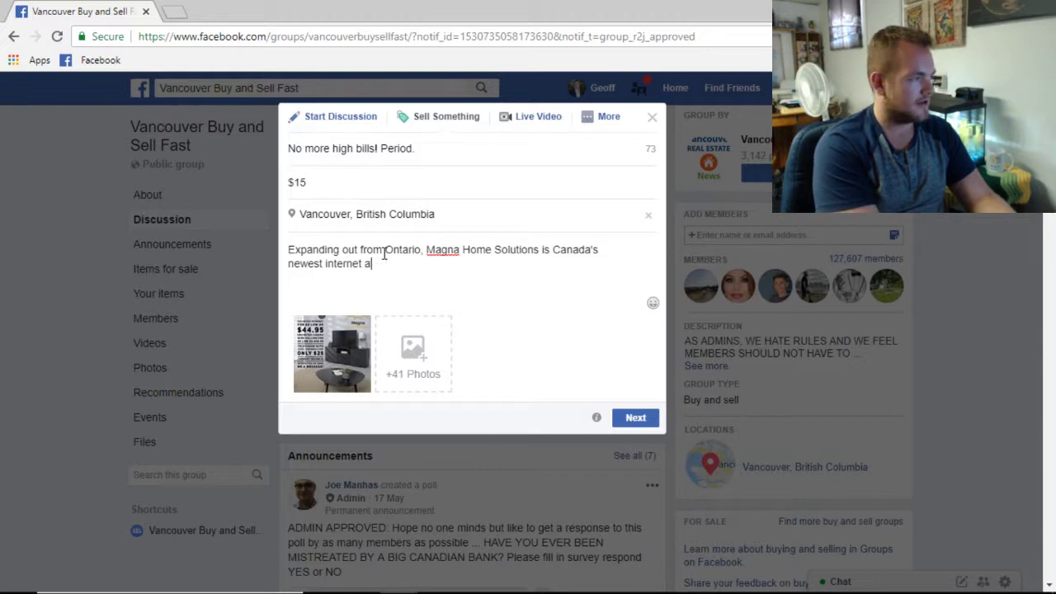
{"action": "key", "text": "BackSpace"}
{"action": "type", "text": ", phone and telee"}
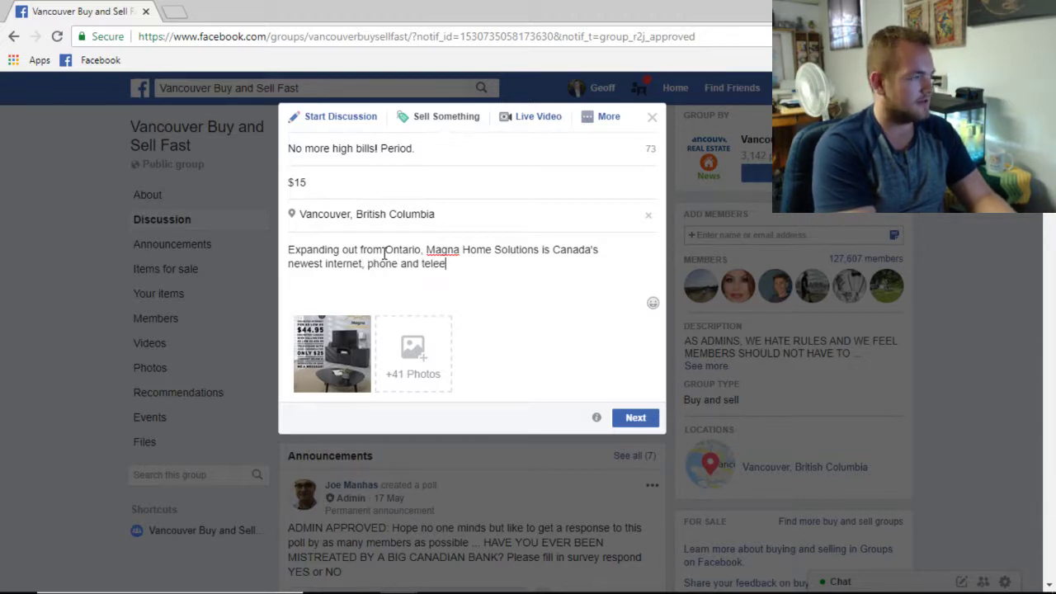
{"action": "type", "text": "vision"}
{"action": "key", "text": "BackSpace"}
{"action": "key", "text": "BackSpace"}
{"action": "key", "text": "BackSpace"}
{"action": "key", "text": "BackSpace"}
{"action": "key", "text": "BackSpace"}
{"action": "key", "text": "BackSpace"}
{"action": "key", "text": "BackSpace"}
{"action": "type", "text": "vision"}
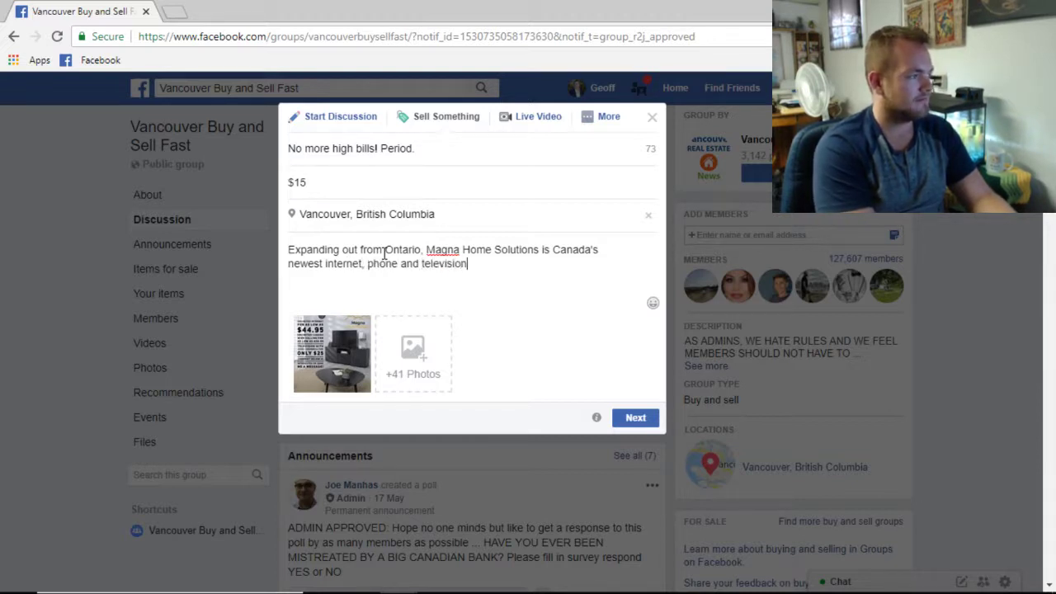
{"action": "type", "text": " provider"}
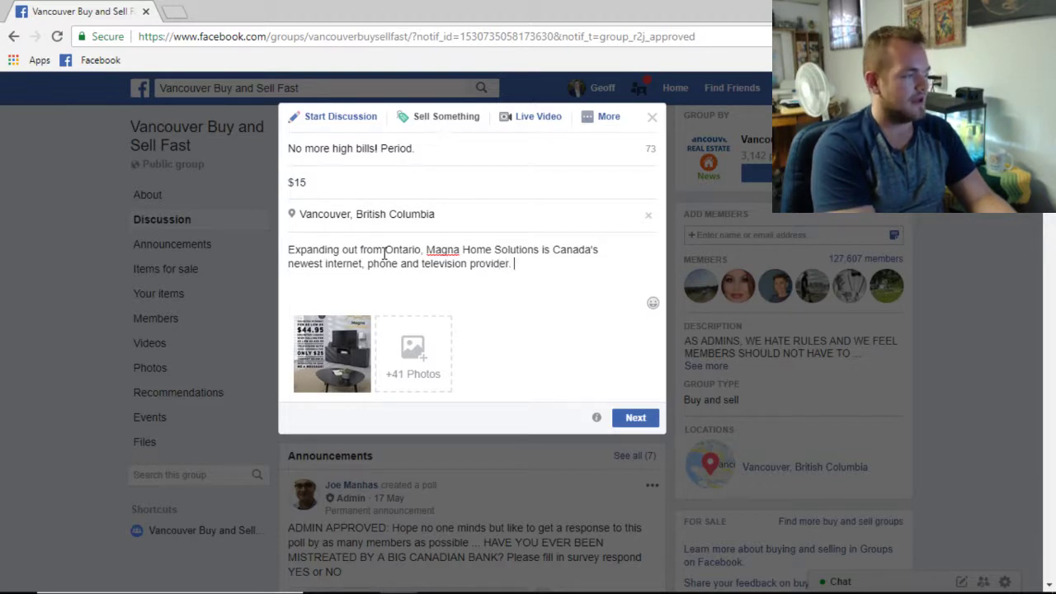
- Finish the description with "Offering the most affordable rates in all of Canada! PM for serious inquiries, let's start helping you save money today!"
{"action": "type", "text": ".  Off"}
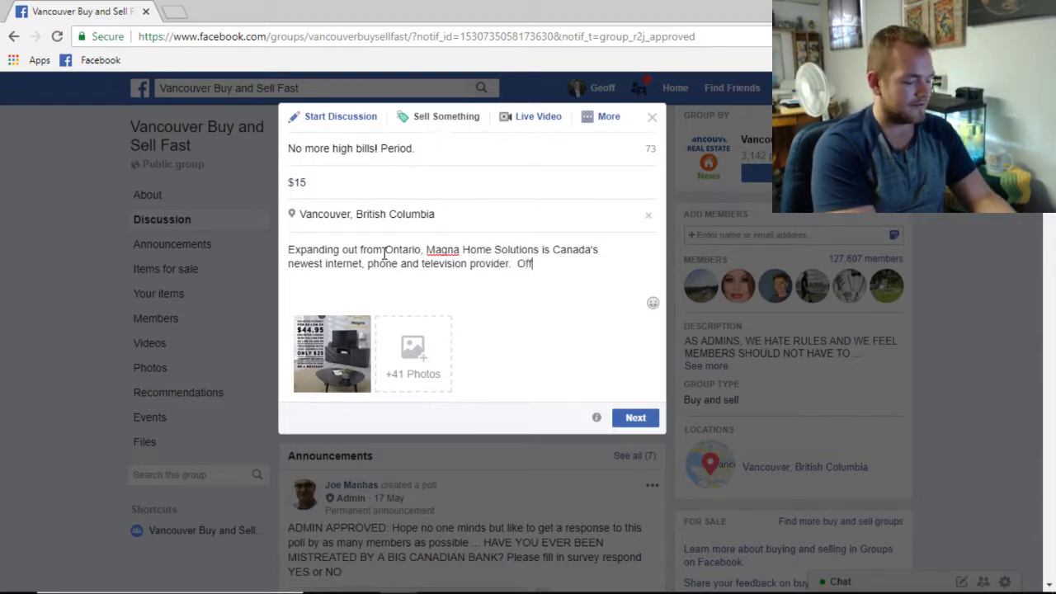
{"action": "type", "text": "ering the most affordab"}
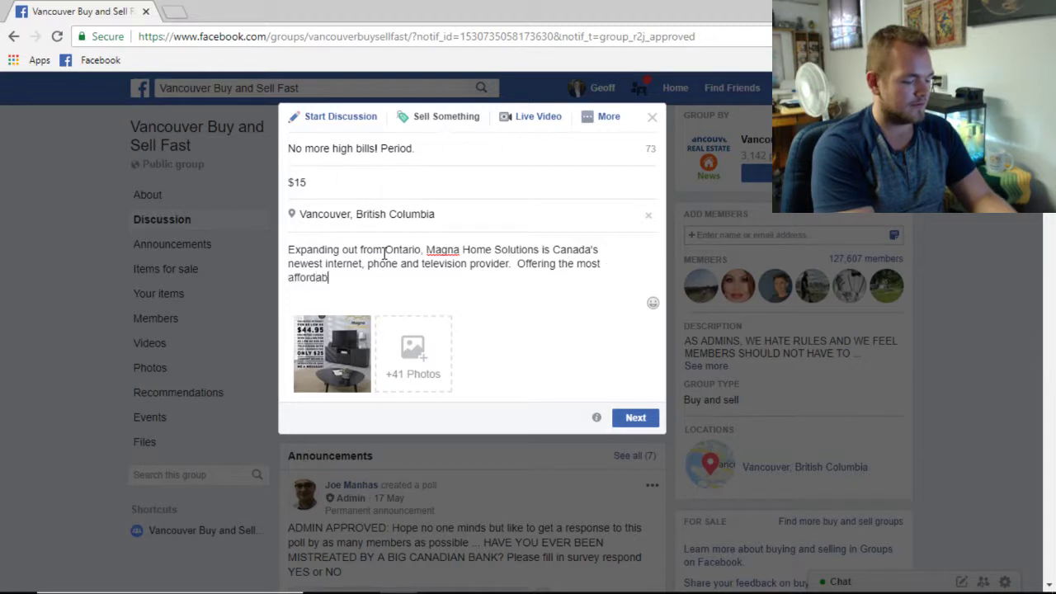
{"action": "type", "text": "le rates in all of Canad"}
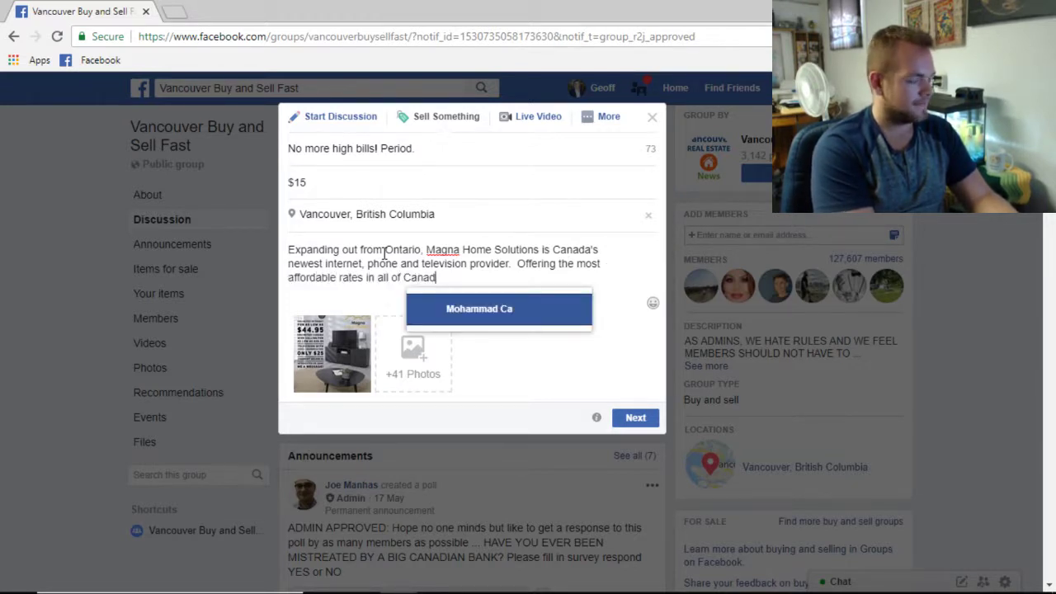
{"action": "type", "text": "a!  PM for"}
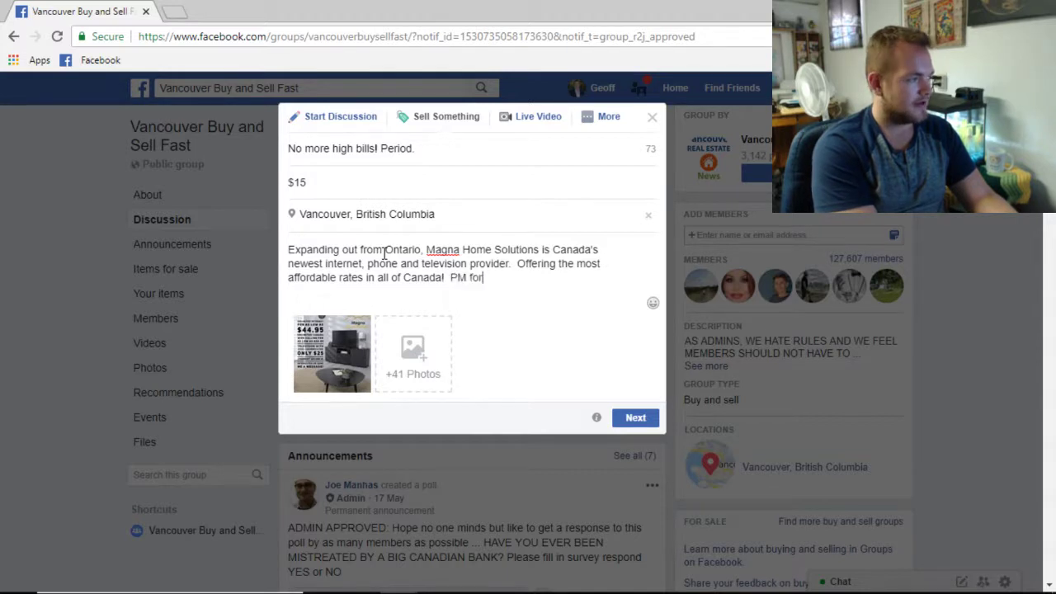
{"action": "type", "text": " serious inquiries, let's"}
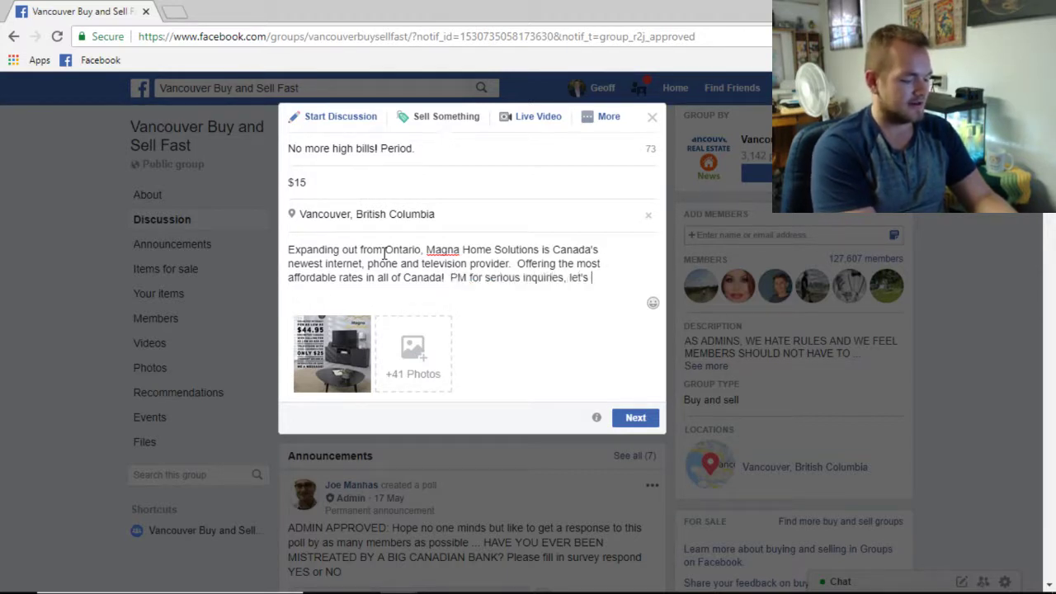
{"action": "type", "text": " start helping you "}
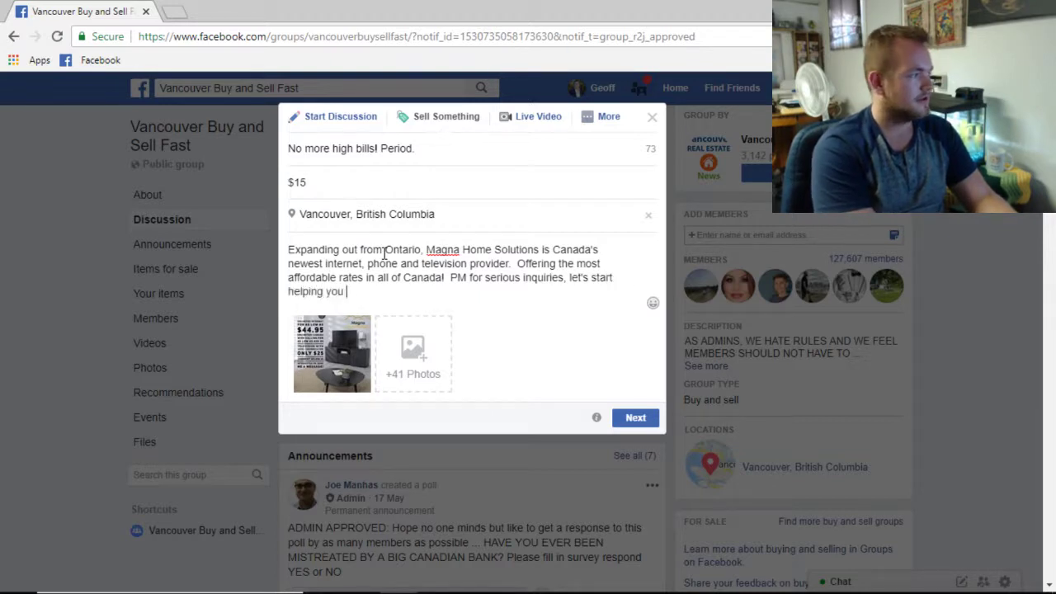
{"action": "type", "text": "save money today!"}
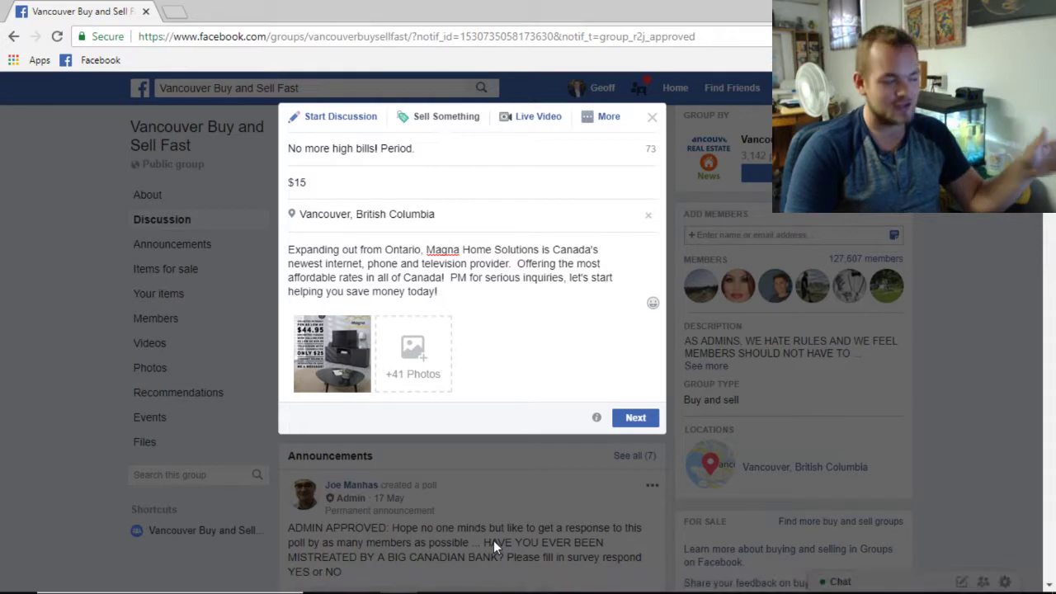
- Publish the sale post to the Vancouver Buy and Sell Fast group and review its text and ad image in the feed
{"action": "left_click", "coordinate": [635, 419]}
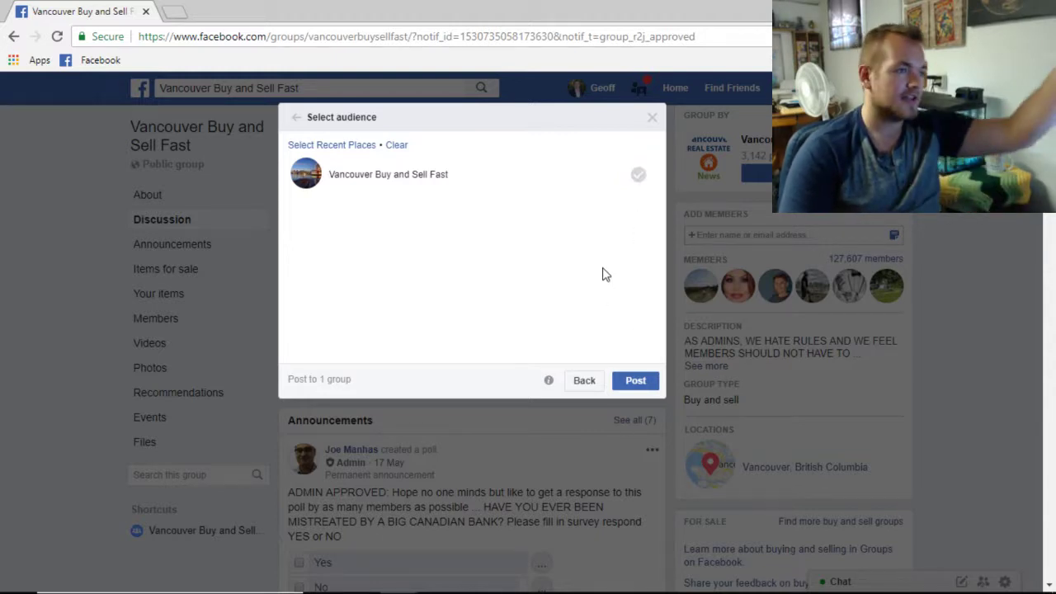
{"action": "left_click", "coordinate": [632, 384]}
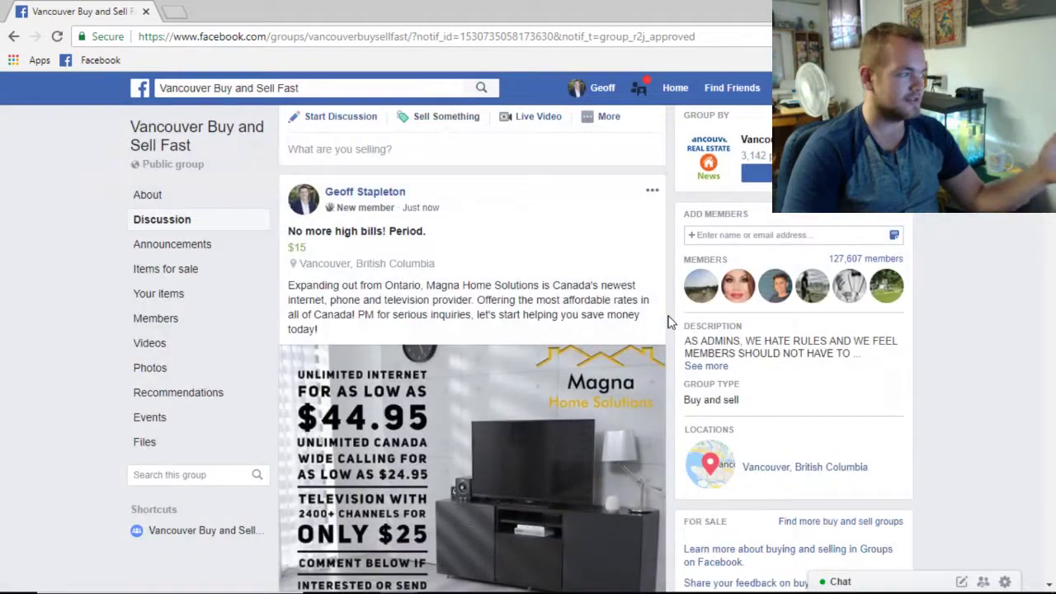
{"action": "scroll", "coordinate": [651, 358], "scroll_direction": "down", "scroll_amount": 2}
{"action": "scroll", "coordinate": [573, 347], "scroll_direction": "up", "scroll_amount": 2}
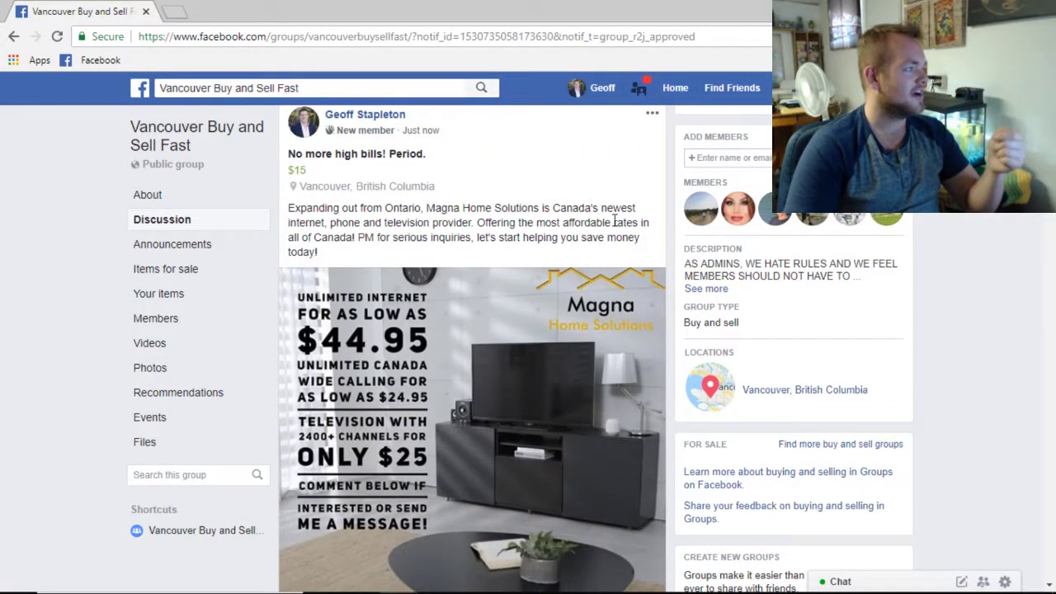
{"action": "scroll", "coordinate": [615, 221], "scroll_direction": "down", "scroll_amount": 1}
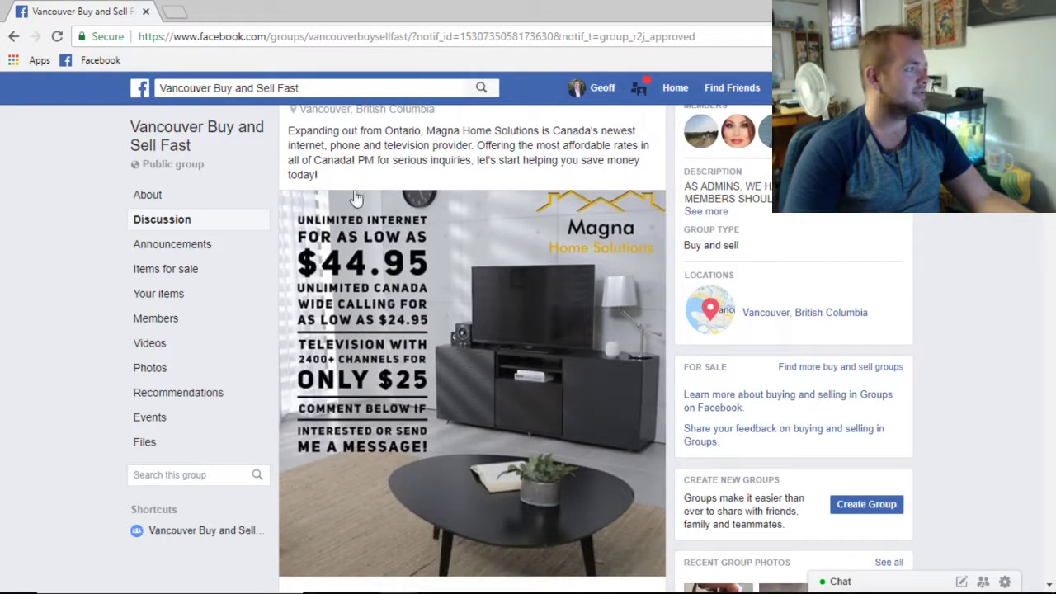
{"action": "scroll", "coordinate": [540, 299], "scroll_direction": "down", "scroll_amount": 1}
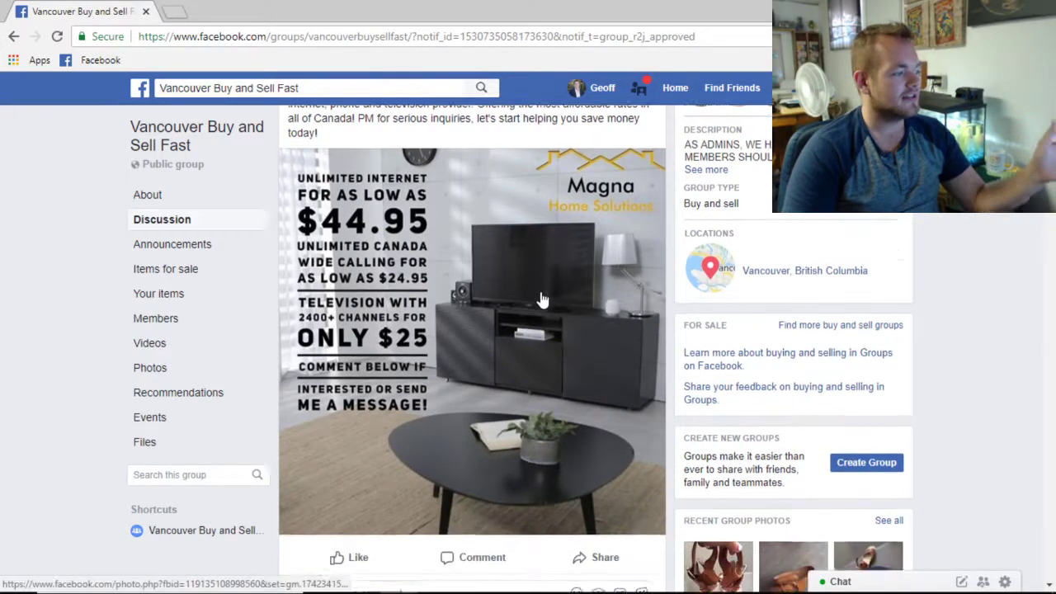
{"action": "scroll", "coordinate": [656, 353], "scroll_direction": "up", "scroll_amount": 1}
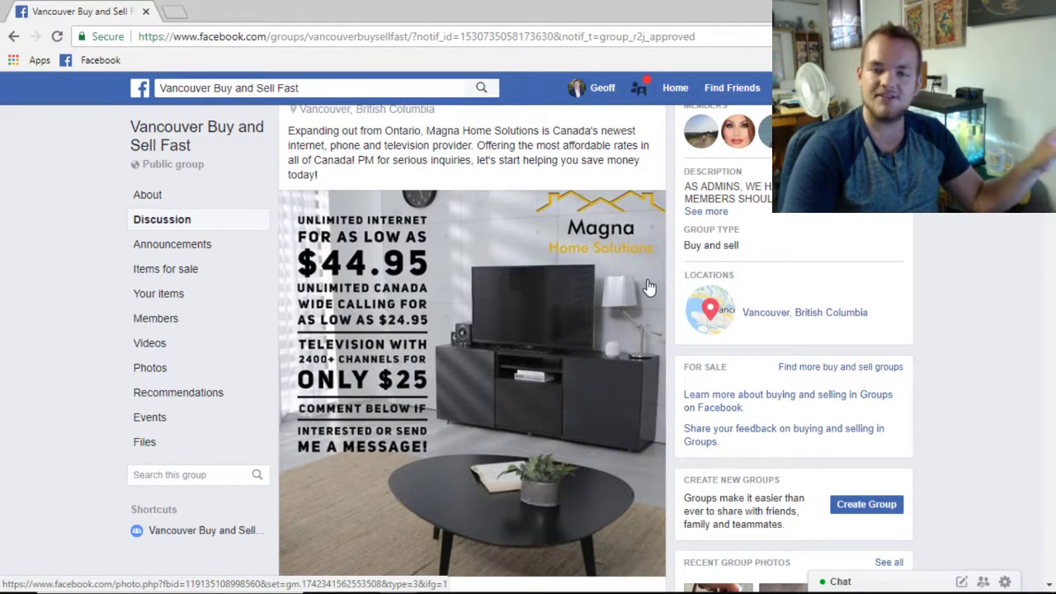
{"action": "scroll", "coordinate": [649, 286], "scroll_direction": "up", "scroll_amount": 5}
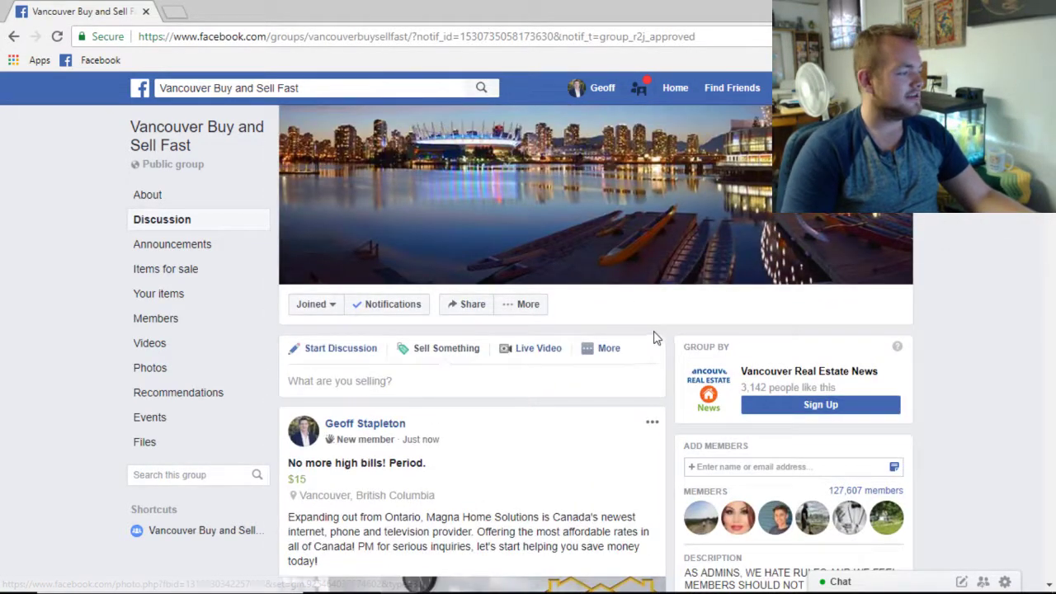
- Switch Facebook to the saved account that has a pending notification, and check the recording in OBS before returning to Chrome
{"action": "left_click", "coordinate": [641, 91]}
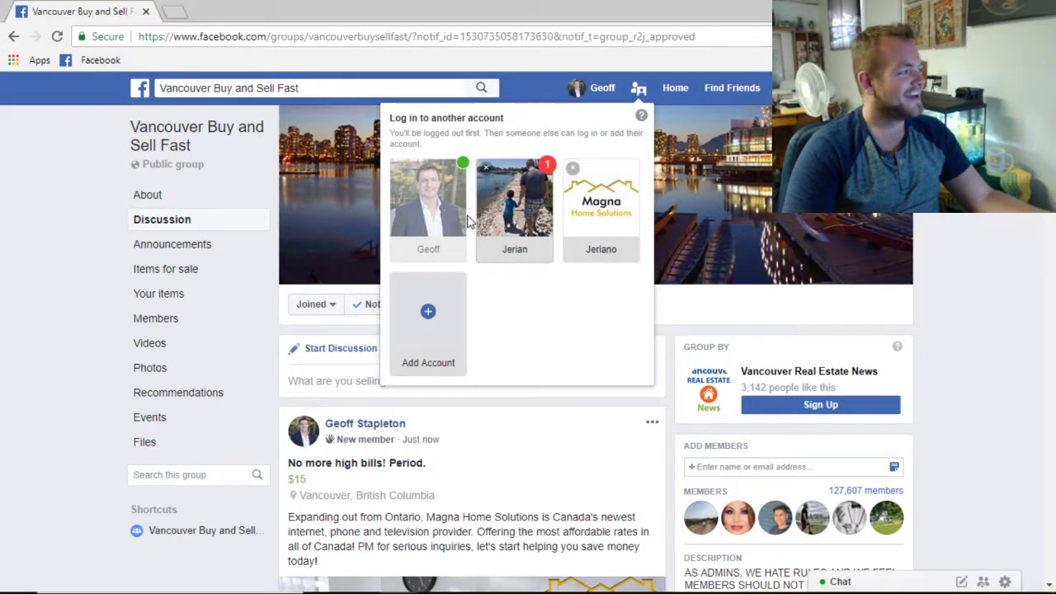
{"action": "left_click", "coordinate": [522, 237]}
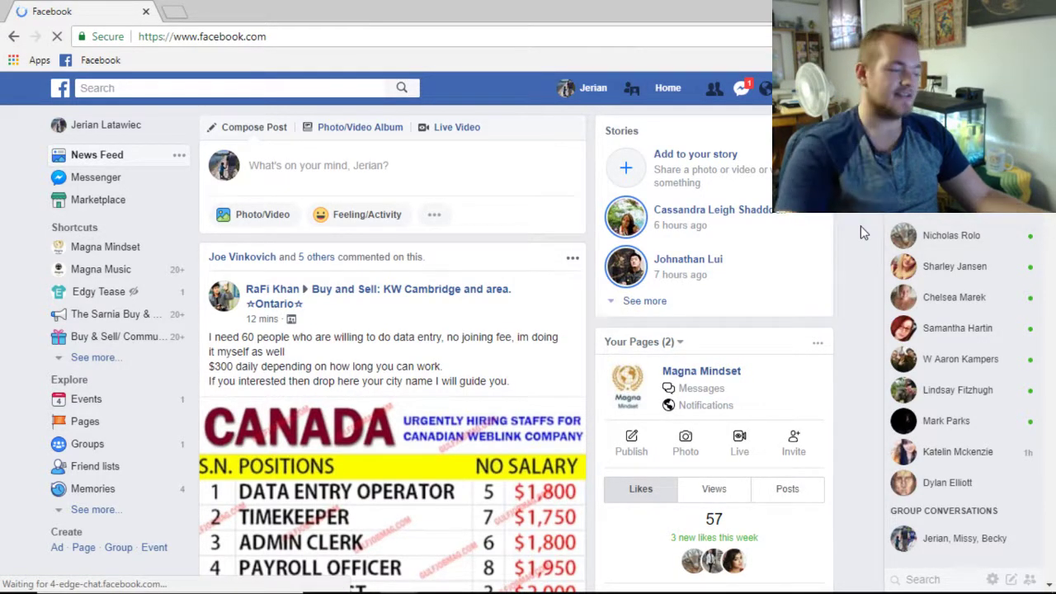
{"action": "left_click", "coordinate": [517, 581]}
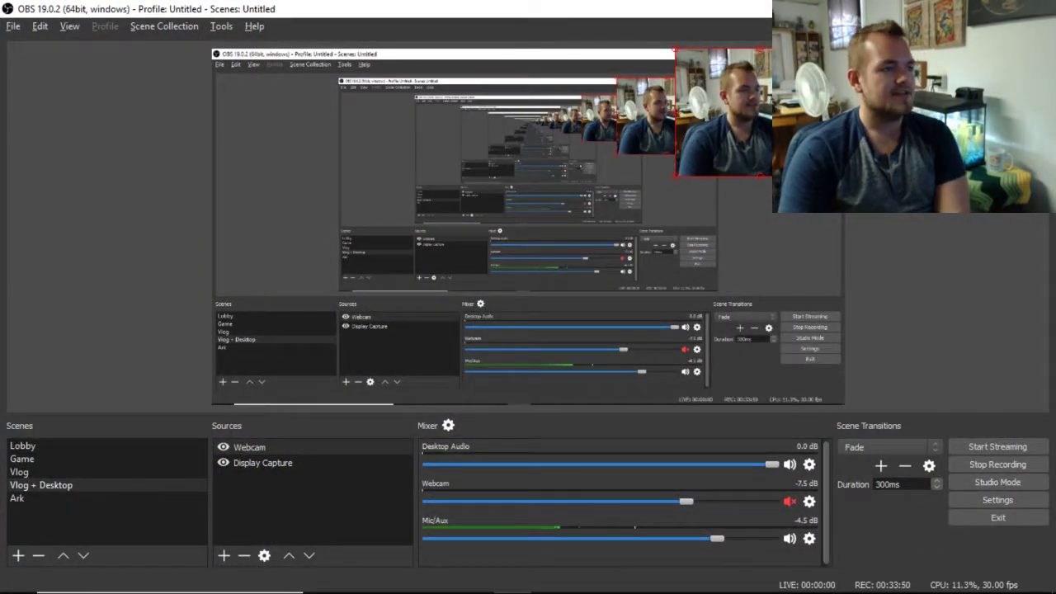
{"action": "key", "text": "alt+Tab"}
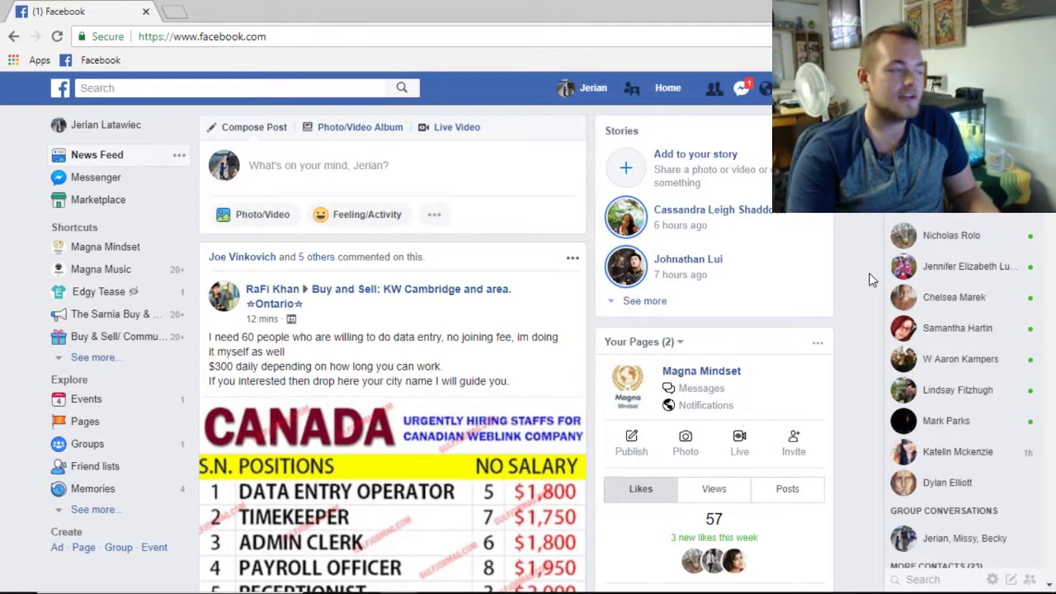
- Try to switch back to the account that made the post, dismiss its password prompt, and log in to the previously active account again
{"action": "left_click", "coordinate": [631, 88]}
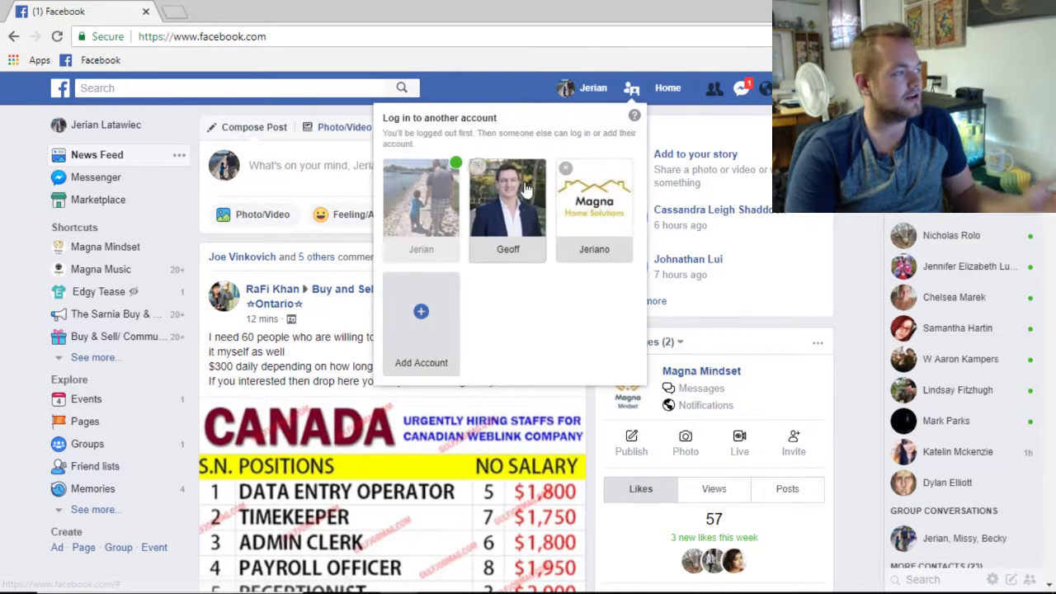
{"action": "left_click", "coordinate": [518, 210]}
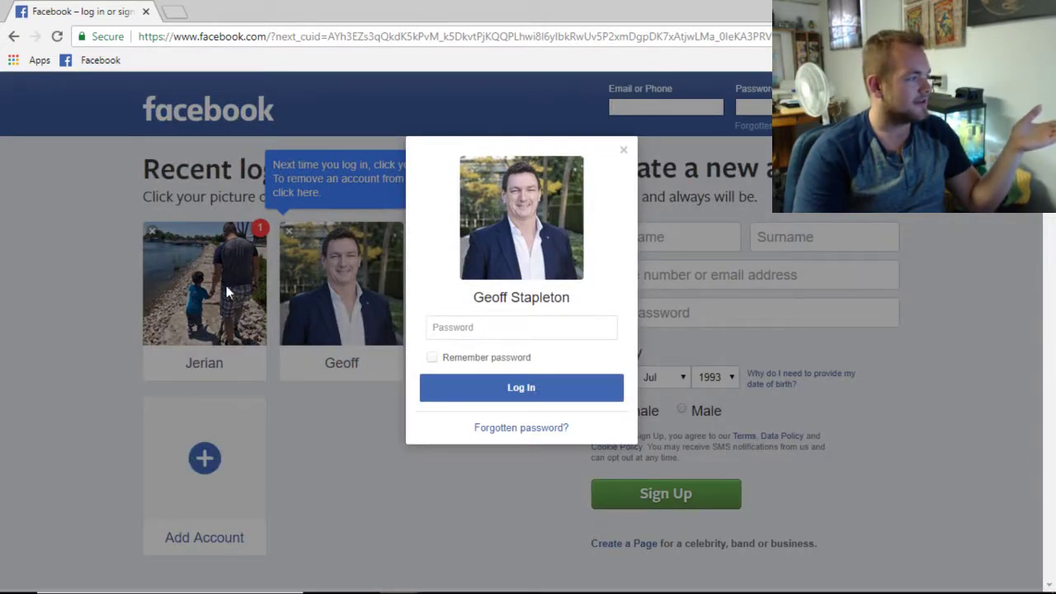
{"action": "left_click", "coordinate": [624, 149]}
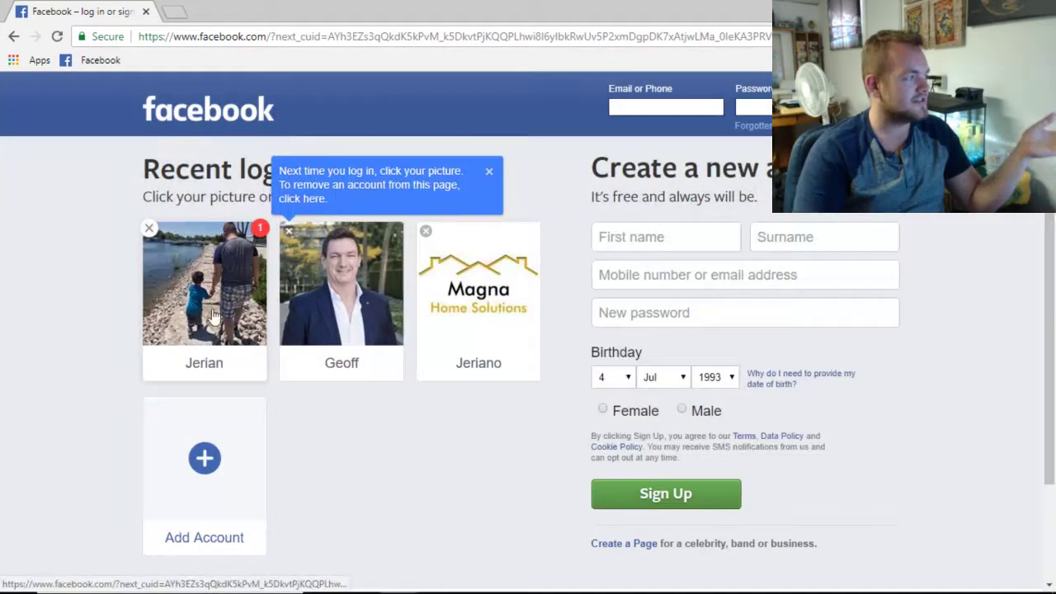
{"action": "left_click", "coordinate": [213, 316]}
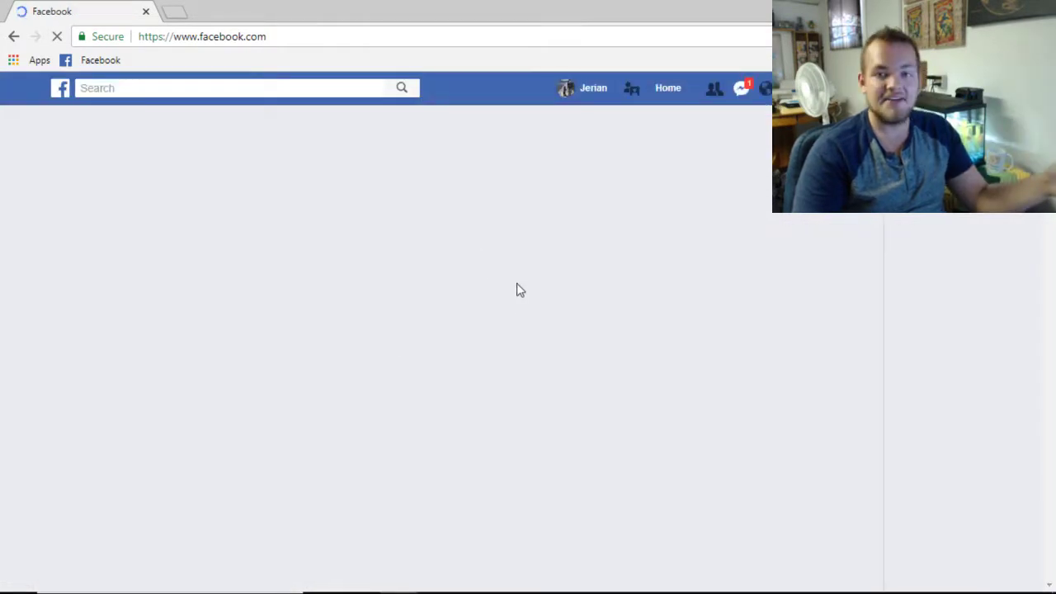